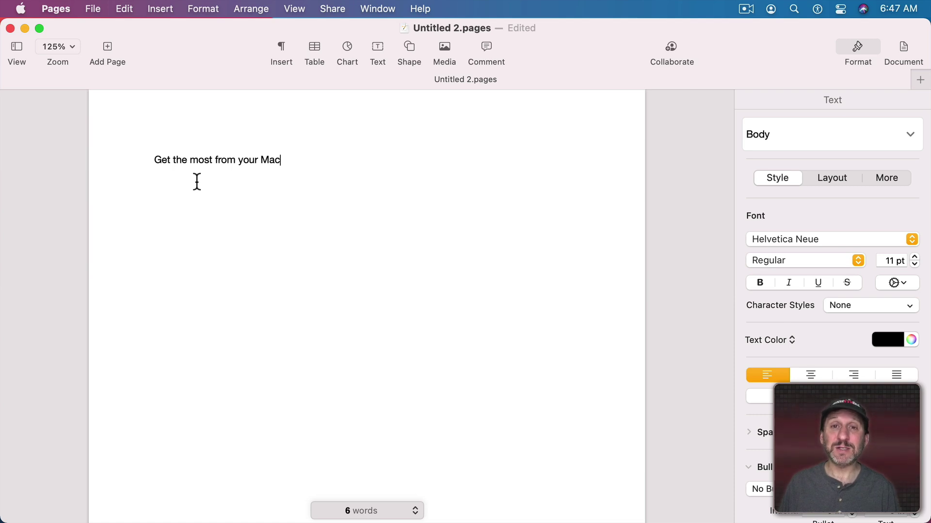
Step: Select the heading line and enlarge it to 28 pt, keeping Helvetica Neue Regular
{"action": "left_click_drag", "start_coordinate": [291, 158], "coordinate": [142, 160]}
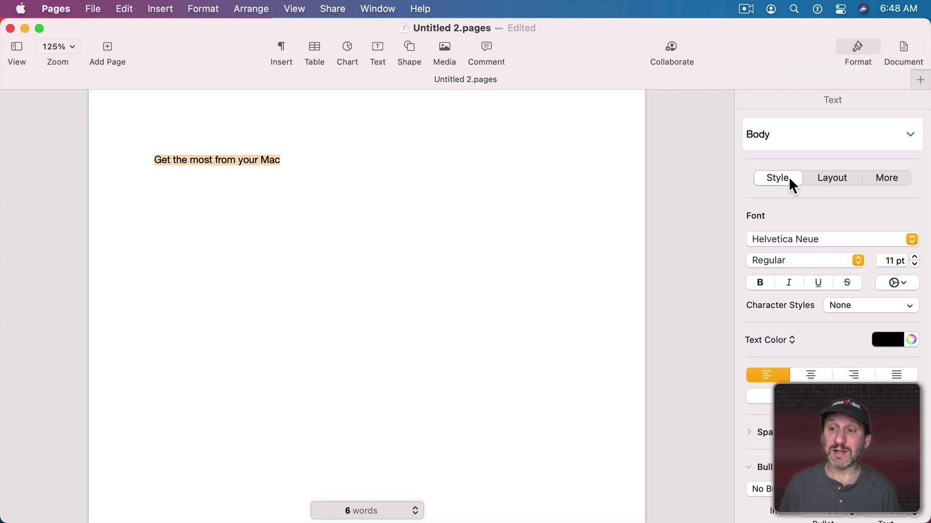
{"action": "left_click", "coordinate": [785, 239]}
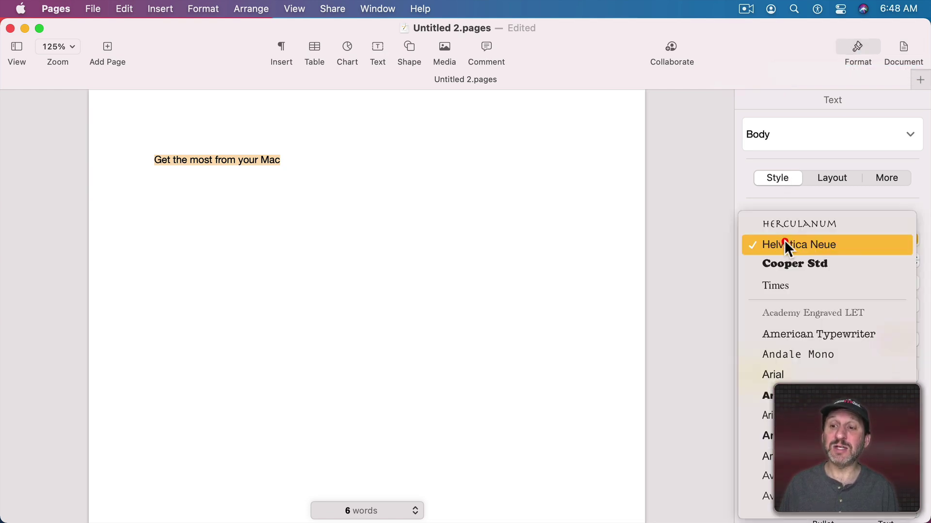
{"action": "left_click", "coordinate": [773, 193]}
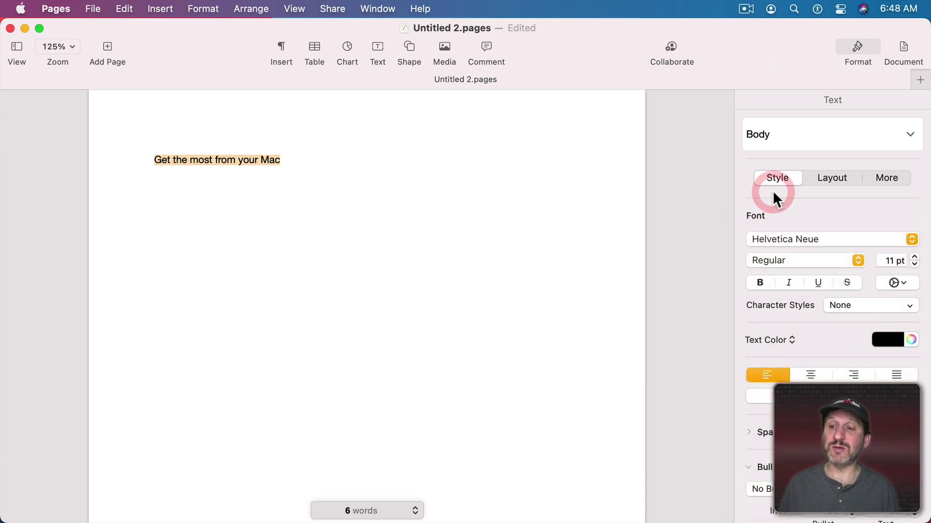
{"action": "left_click", "coordinate": [914, 256]}
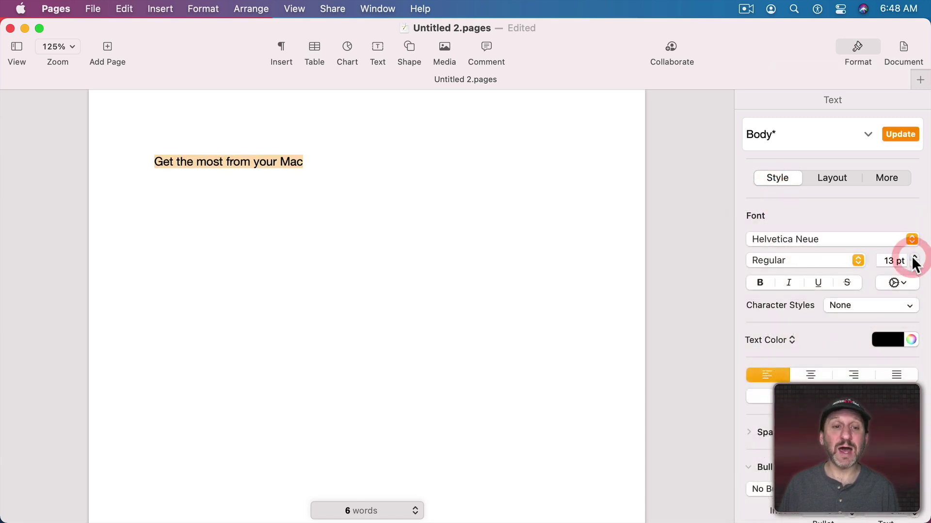
{"action": "left_click", "coordinate": [778, 261]}
{"action": "left_click", "coordinate": [700, 296]}
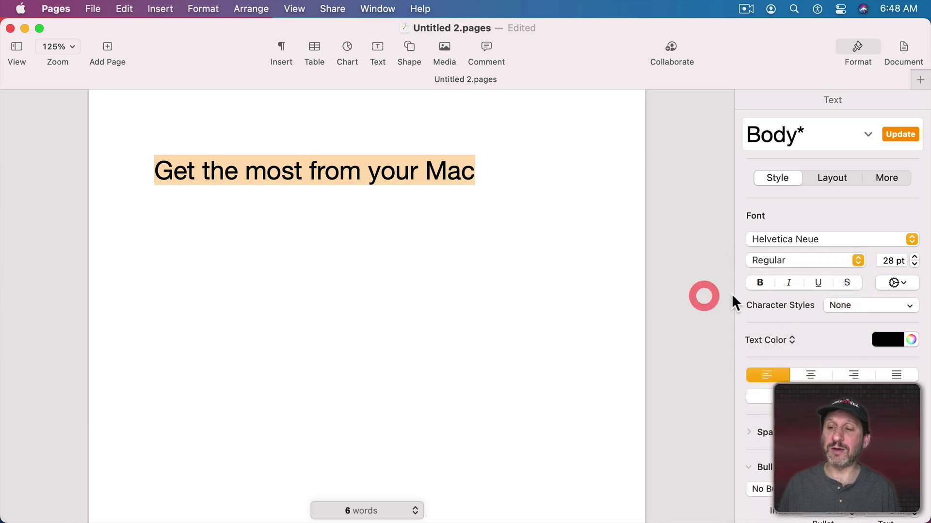
Step: Toggle bold, italic, underline and strikethrough on and off again, leaving the line plain
{"action": "left_click", "coordinate": [760, 283]}
{"action": "left_click", "coordinate": [764, 283]}
{"action": "left_click", "coordinate": [793, 283]}
{"action": "left_click", "coordinate": [793, 283]}
{"action": "left_click", "coordinate": [814, 281]}
{"action": "left_click", "coordinate": [847, 283]}
{"action": "left_click", "coordinate": [818, 282]}
{"action": "left_click", "coordinate": [847, 283]}
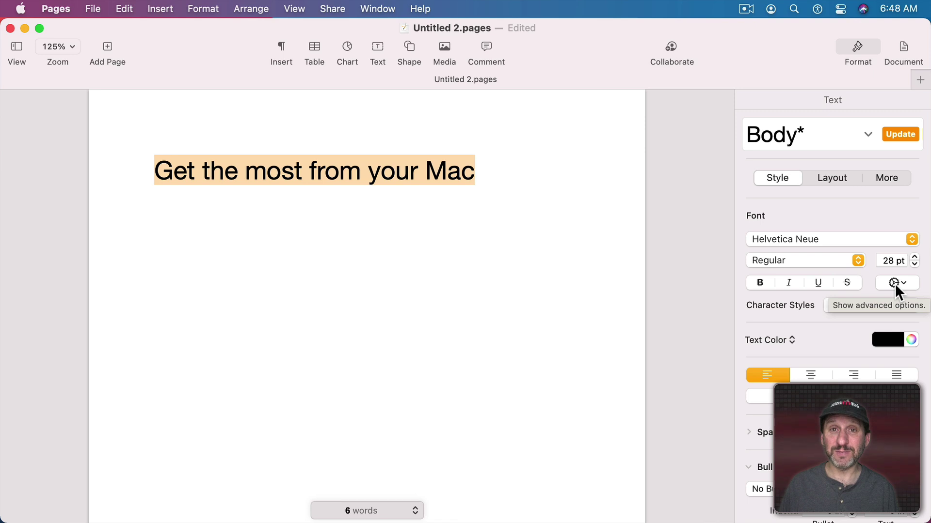
Step: Widen the heading's character spacing in Advanced Options
{"action": "left_click", "coordinate": [895, 283]}
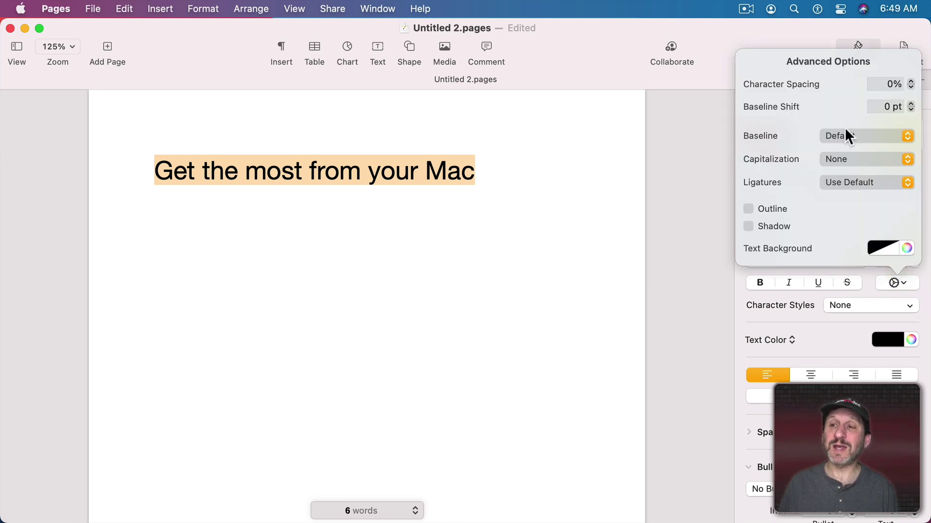
{"action": "left_click", "coordinate": [911, 81]}
{"action": "left_click", "coordinate": [911, 82]}
{"action": "left_click", "coordinate": [911, 82]}
{"action": "left_click", "coordinate": [911, 81]}
{"action": "left_click", "coordinate": [912, 81]}
{"action": "left_click", "coordinate": [911, 82]}
{"action": "left_click", "coordinate": [911, 82]}
{"action": "left_click", "coordinate": [912, 82]}
{"action": "left_click", "coordinate": [911, 81]}
Step: Tighten the character spacing back to 0% and select the word 'most'
{"action": "left_click", "coordinate": [911, 87]}
{"action": "left_click", "coordinate": [911, 87]}
{"action": "left_click", "coordinate": [911, 87]}
{"action": "left_click", "coordinate": [911, 87]}
{"action": "left_click", "coordinate": [911, 87]}
{"action": "left_click", "coordinate": [911, 87]}
{"action": "left_click", "coordinate": [911, 87]}
{"action": "left_click", "coordinate": [911, 87]}
{"action": "left_click", "coordinate": [910, 88]}
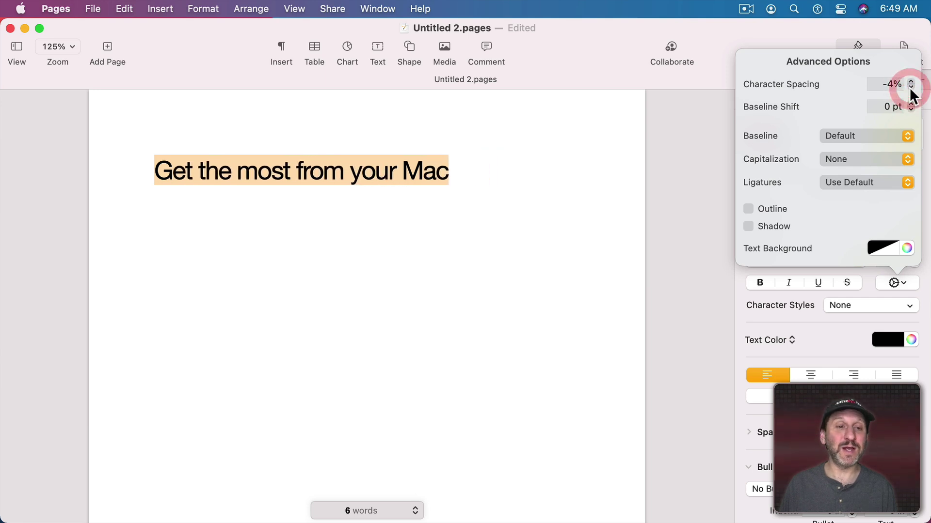
{"action": "left_click", "coordinate": [911, 82]}
{"action": "left_click", "coordinate": [911, 82]}
{"action": "left_click", "coordinate": [911, 82]}
{"action": "left_click", "coordinate": [911, 81]}
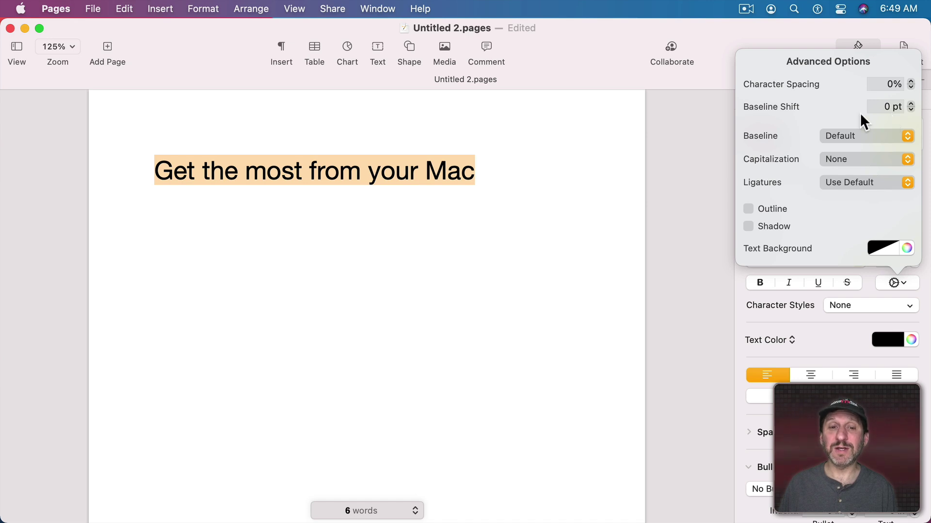
{"action": "double_click", "coordinate": [268, 173]}
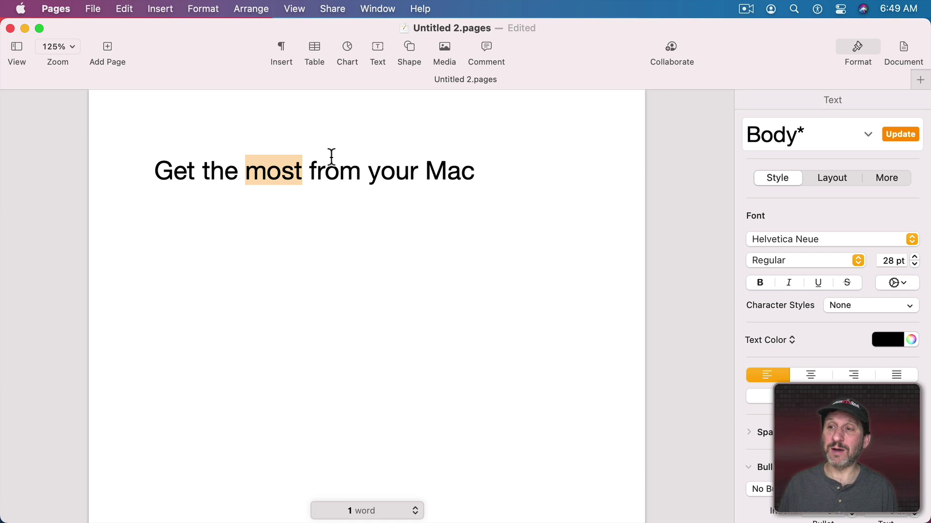
Step: Raise 'most' with Baseline Shift, then lower it below the baseline, and place the cursor before it
{"action": "left_click", "coordinate": [897, 283]}
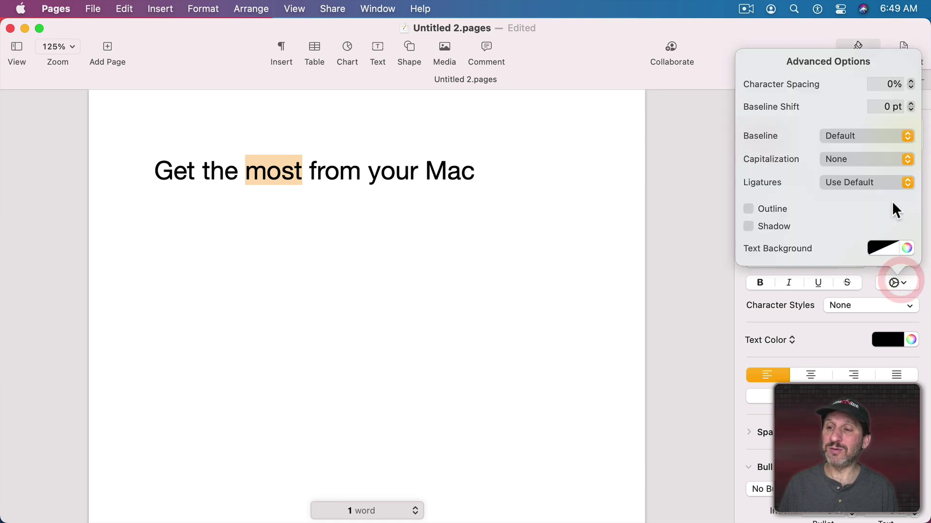
{"action": "left_click", "coordinate": [911, 104]}
{"action": "left_click", "coordinate": [910, 104]}
{"action": "left_click", "coordinate": [911, 104]}
{"action": "left_click", "coordinate": [911, 104]}
{"action": "left_click", "coordinate": [911, 104]}
{"action": "left_click", "coordinate": [911, 105]}
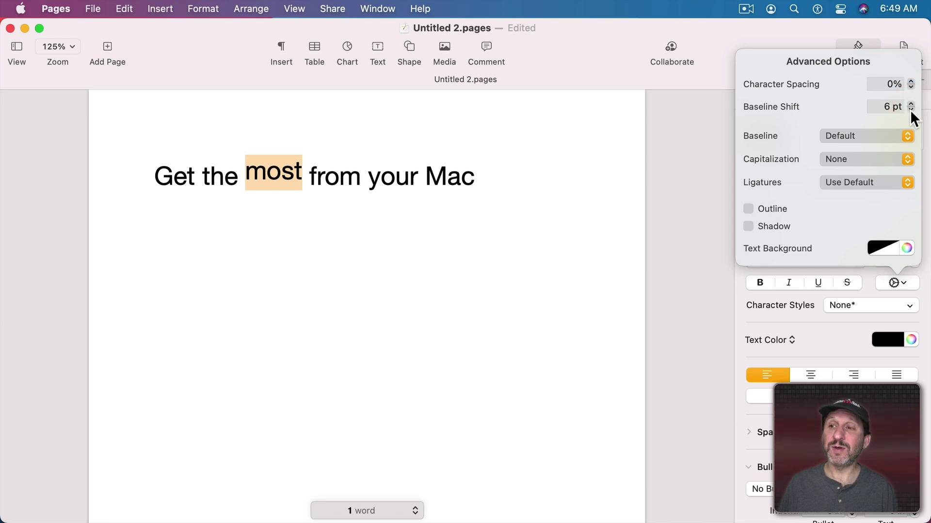
{"action": "left_click", "coordinate": [910, 110]}
{"action": "left_click", "coordinate": [911, 110]}
{"action": "left_click", "coordinate": [911, 110]}
{"action": "left_click", "coordinate": [911, 110]}
{"action": "left_click", "coordinate": [910, 110]}
{"action": "left_click", "coordinate": [911, 110]}
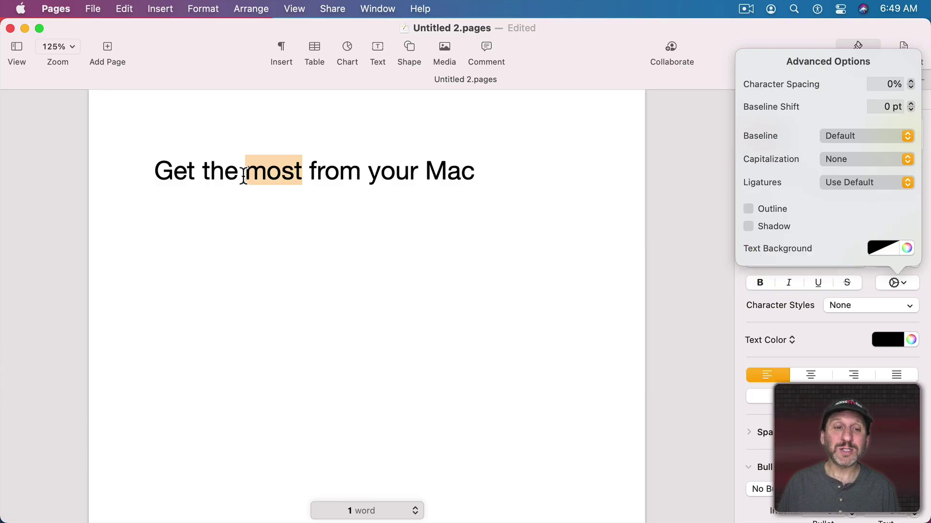
{"action": "left_click", "coordinate": [244, 174]}
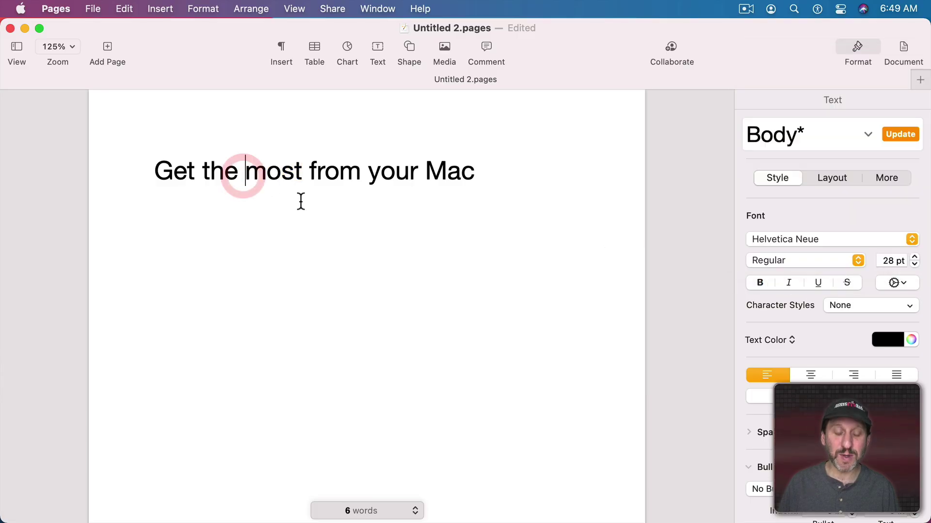
{"action": "type", "text": "("}
{"action": "left_click", "coordinate": [310, 175]}
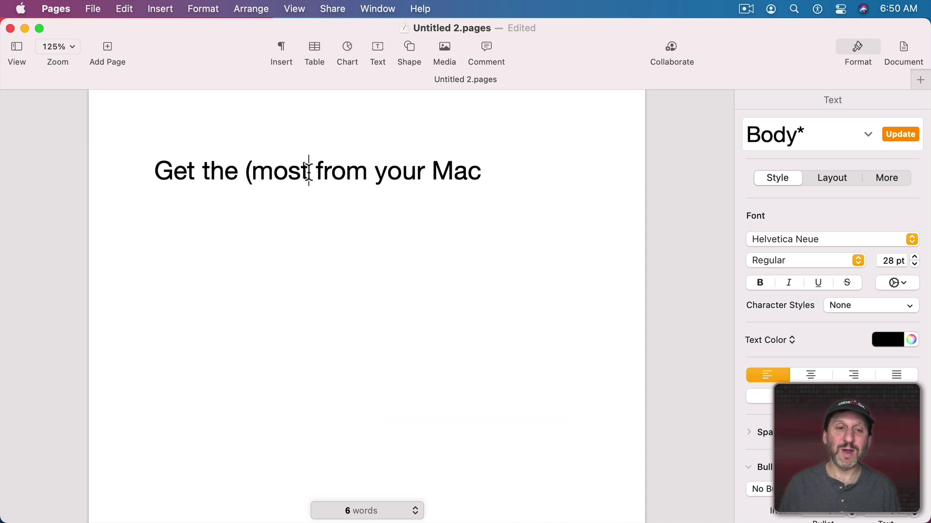
{"action": "type", "text": ")"}
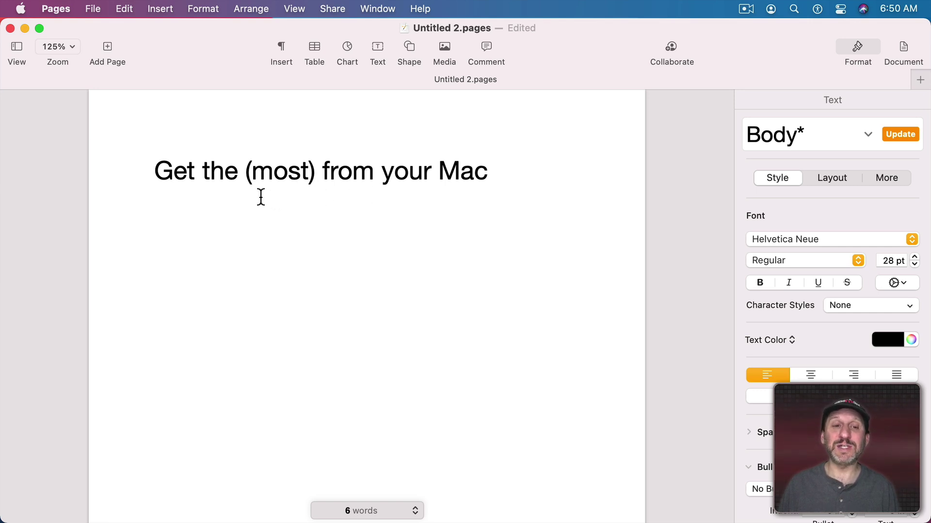
{"action": "left_click_drag", "start_coordinate": [252, 173], "coordinate": [245, 172]}
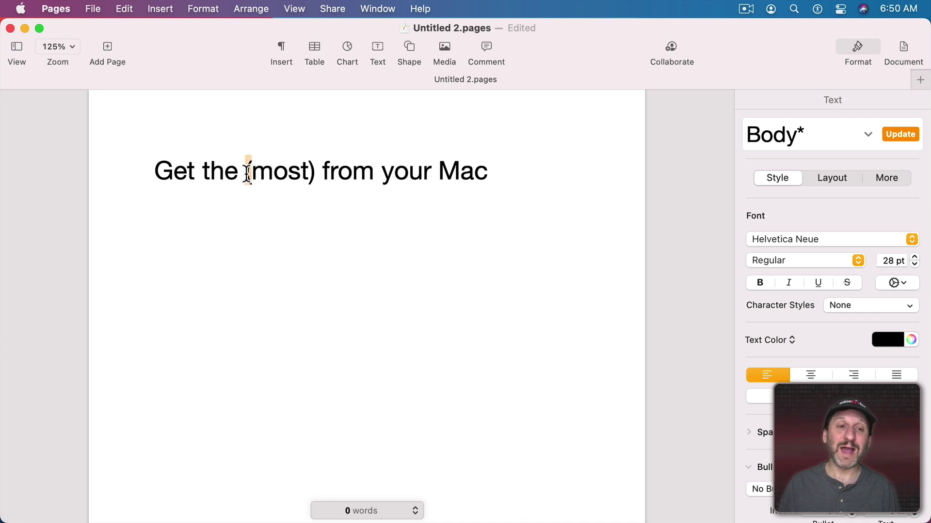
{"action": "left_click", "coordinate": [890, 283]}
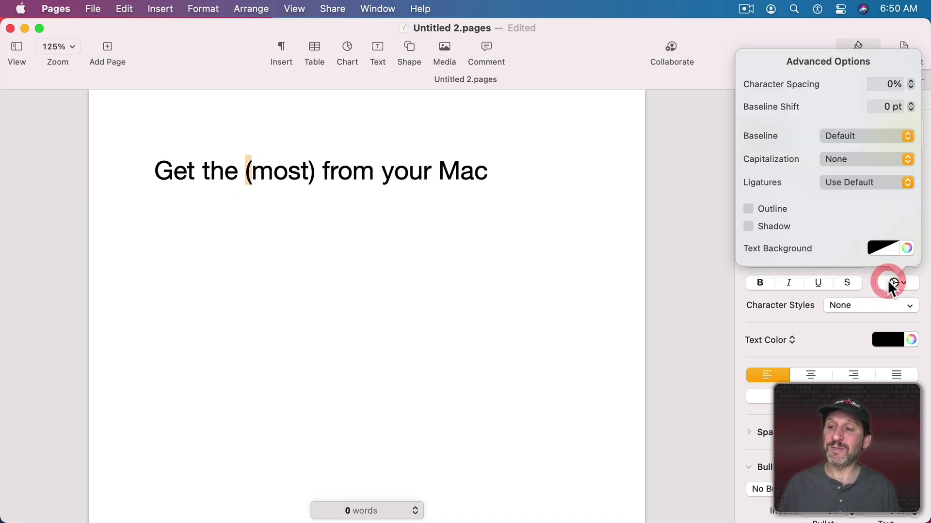
{"action": "left_click", "coordinate": [910, 103]}
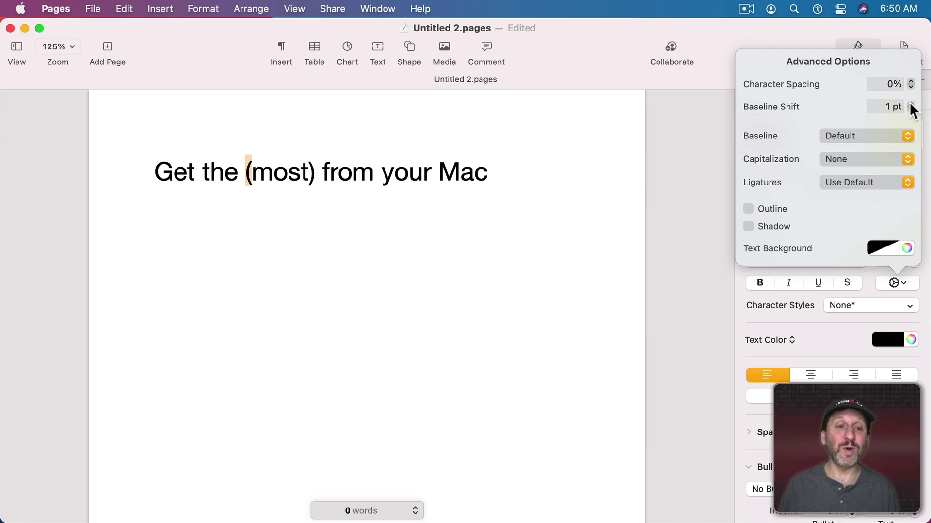
{"action": "left_click_drag", "start_coordinate": [315, 173], "coordinate": [309, 172]}
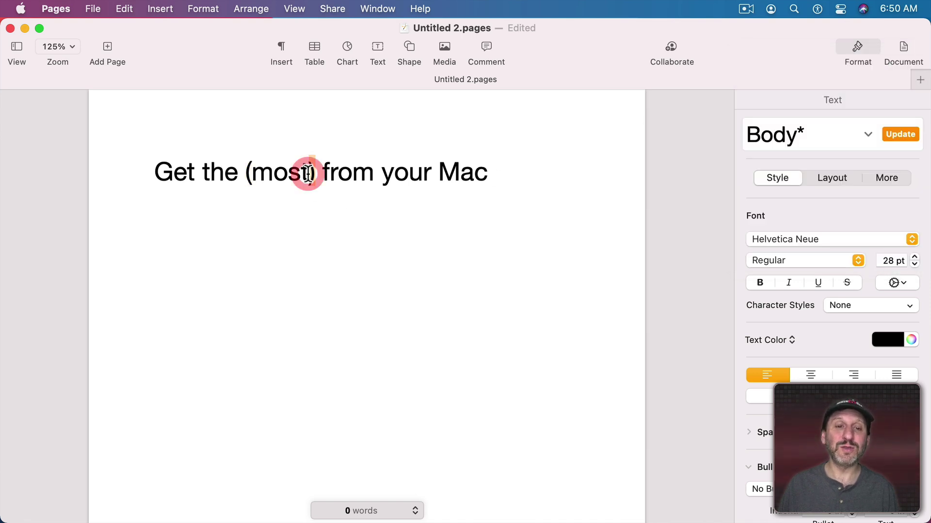
{"action": "left_click", "coordinate": [902, 282]}
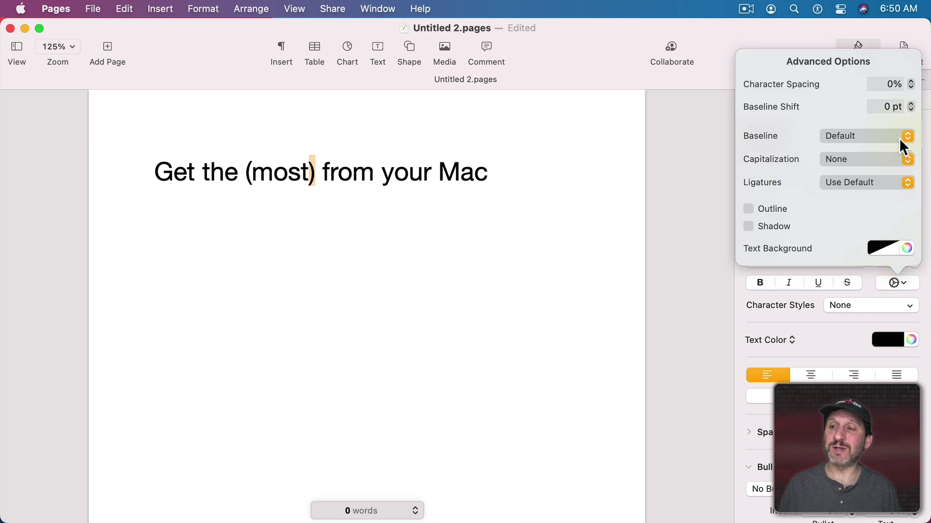
{"action": "left_click", "coordinate": [911, 104]}
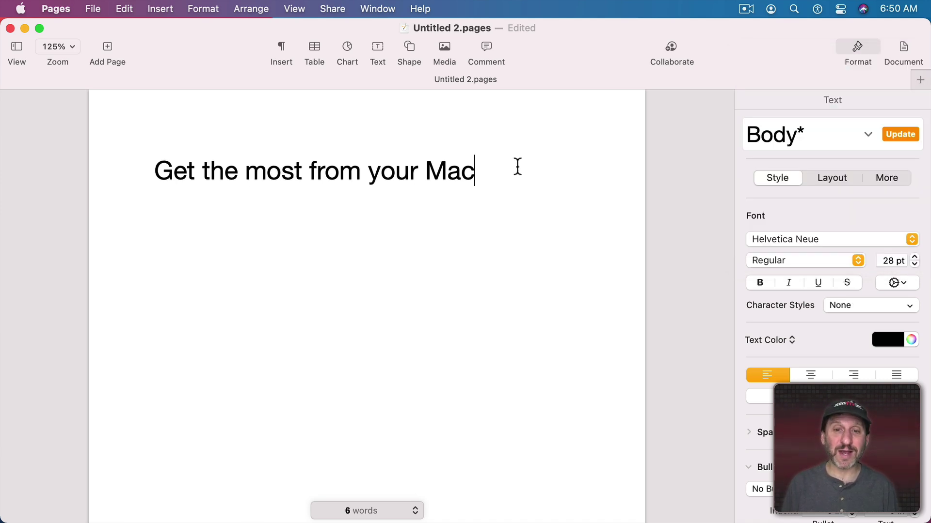
{"action": "type", "text": "1/2"}
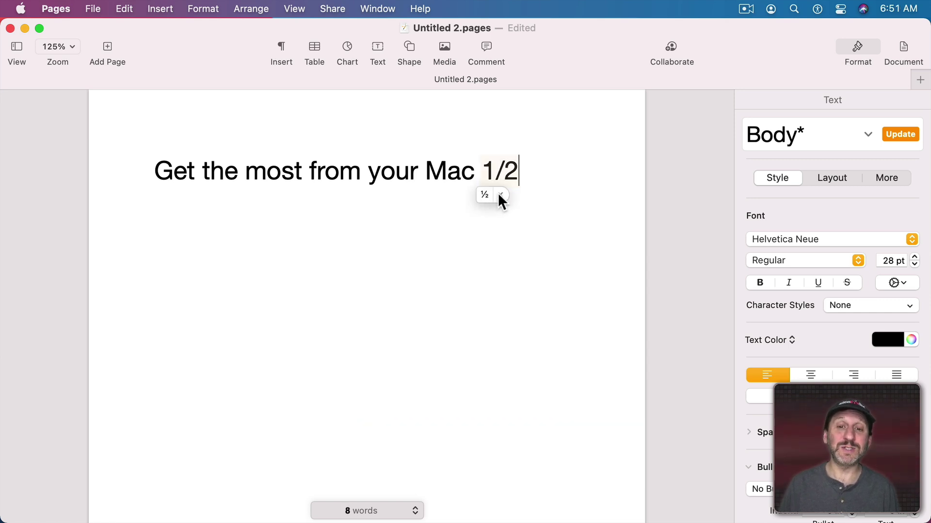
{"action": "double_click", "coordinate": [487, 175]}
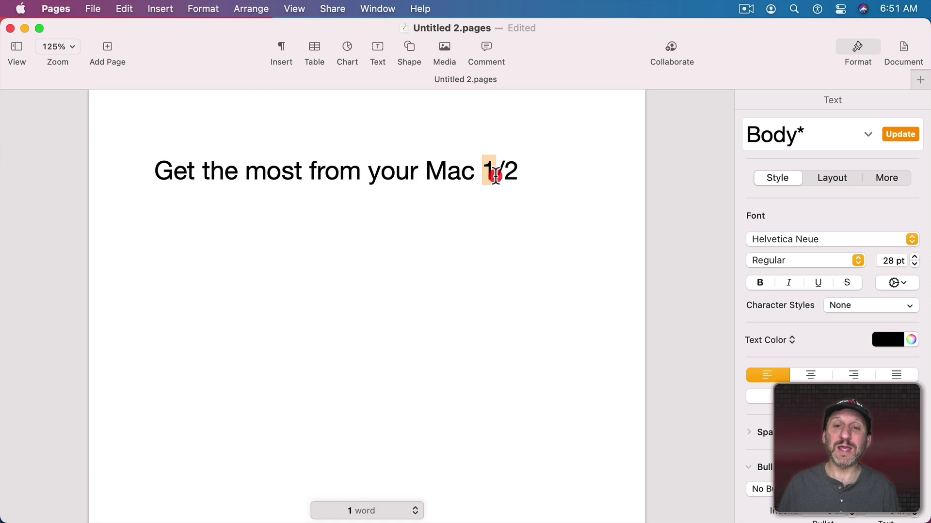
{"action": "left_click", "coordinate": [897, 283]}
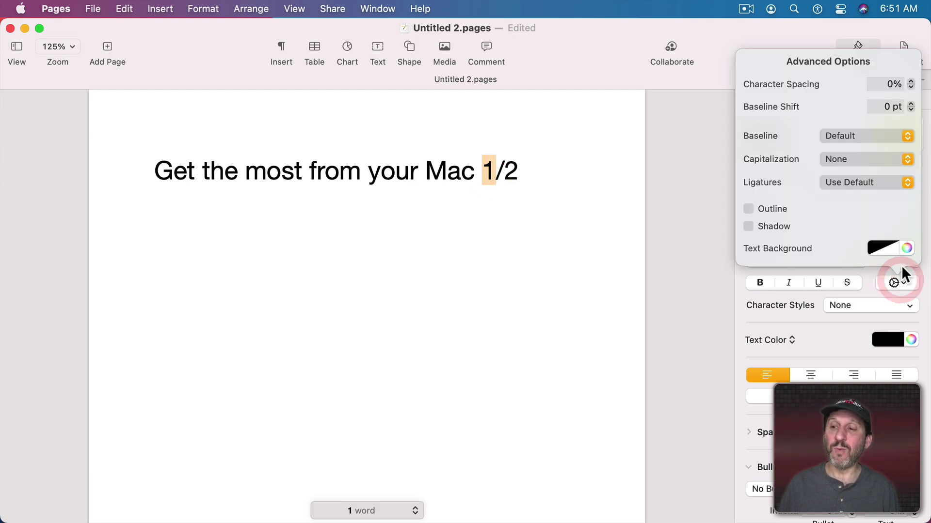
{"action": "left_click", "coordinate": [911, 104]}
{"action": "left_click", "coordinate": [910, 104]}
{"action": "left_click", "coordinate": [910, 104]}
{"action": "left_click", "coordinate": [911, 103]}
{"action": "double_click", "coordinate": [510, 174]}
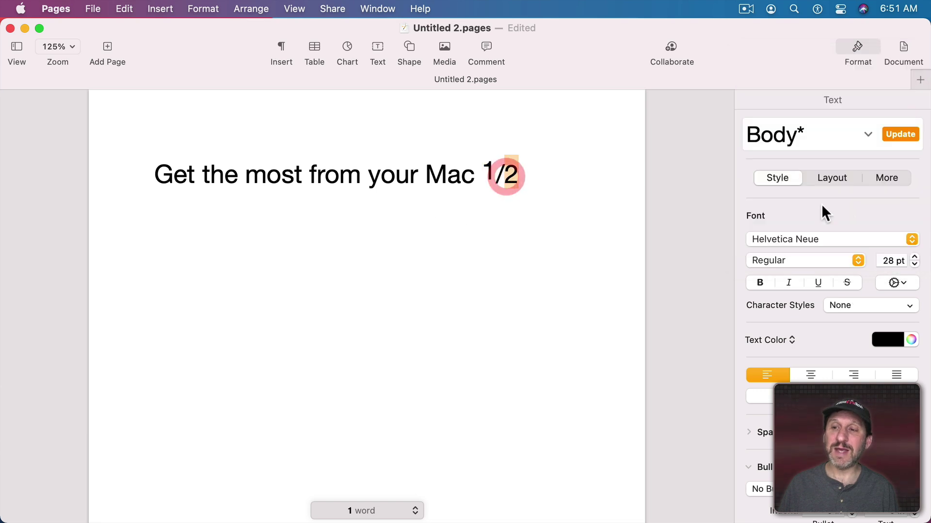
{"action": "left_click", "coordinate": [894, 284]}
{"action": "left_click", "coordinate": [910, 110]}
{"action": "left_click", "coordinate": [911, 109]}
{"action": "left_click", "coordinate": [911, 110]}
{"action": "left_click", "coordinate": [911, 109]}
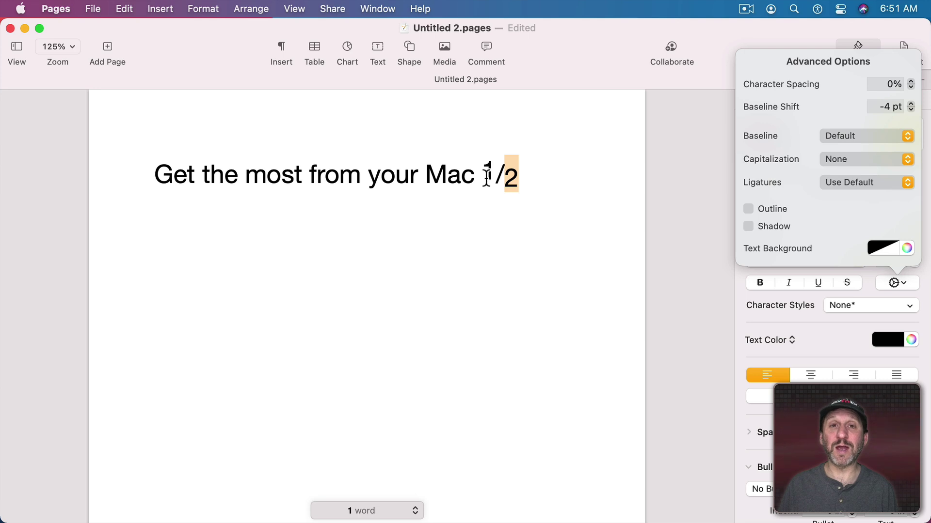
{"action": "key", "text": "BackSpace"}
{"action": "key", "text": "BackSpace"}
{"action": "key", "text": "BackSpace"}
{"action": "key", "text": "BackSpace"}
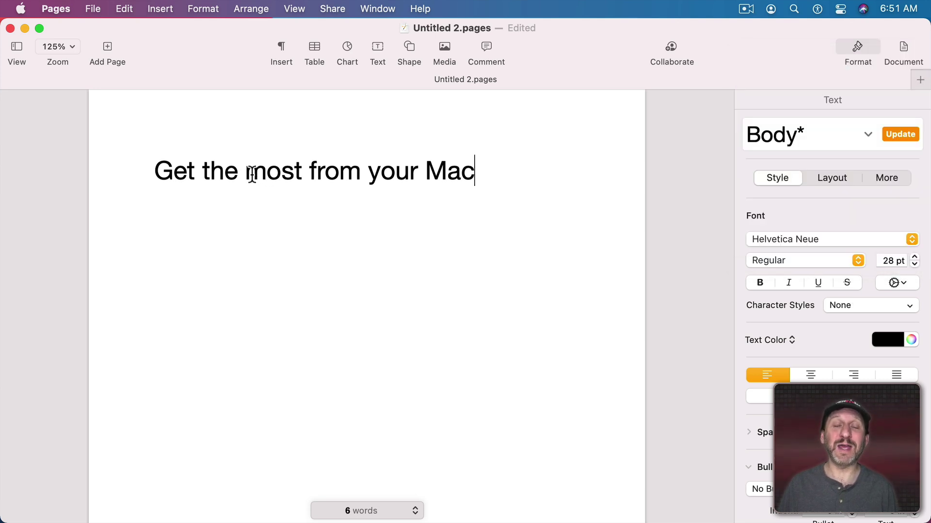
Step: Lift the m of 'most' 4 pt and the s 2 pt above the baseline
{"action": "left_click_drag", "start_coordinate": [251, 174], "coordinate": [266, 175]}
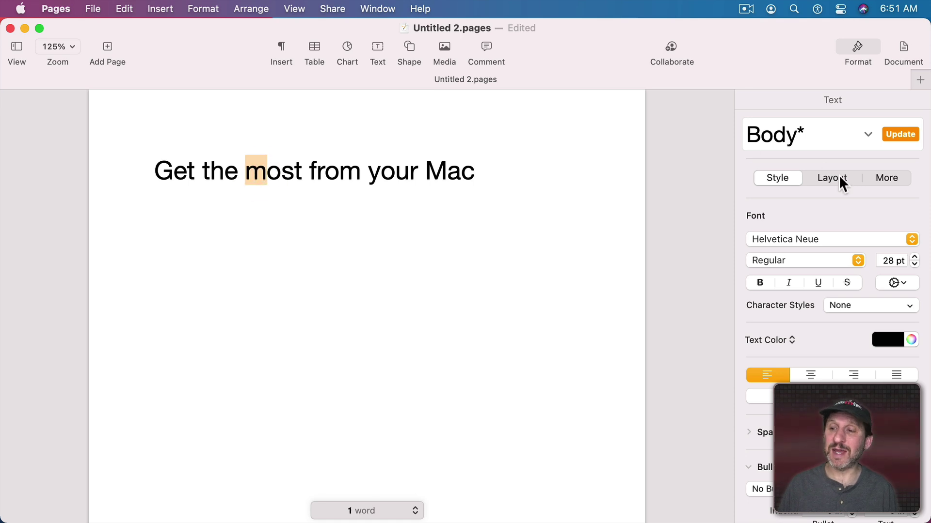
{"action": "left_click", "coordinate": [902, 282]}
{"action": "left_click", "coordinate": [911, 104]}
{"action": "left_click", "coordinate": [911, 104]}
{"action": "left_click", "coordinate": [911, 104]}
{"action": "left_click", "coordinate": [910, 104]}
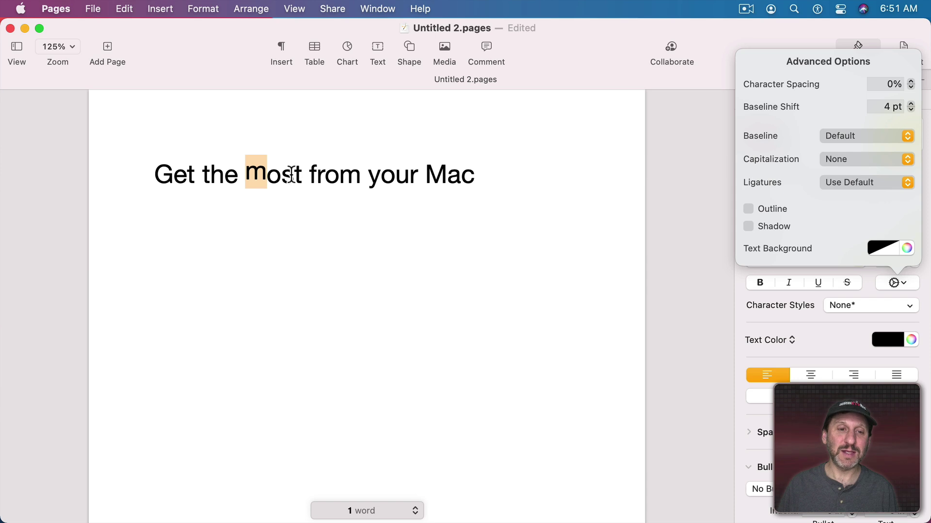
{"action": "left_click_drag", "start_coordinate": [281, 174], "coordinate": [294, 174]}
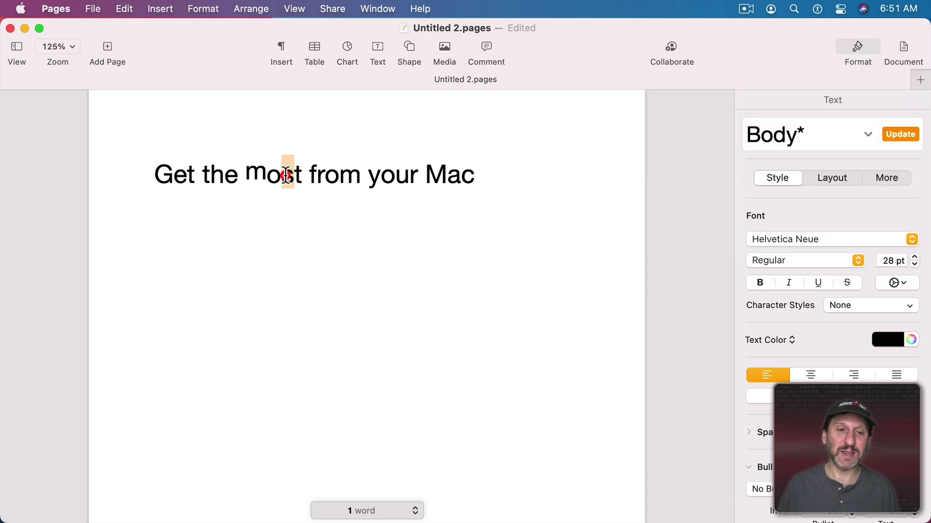
{"action": "left_click", "coordinate": [896, 283]}
{"action": "left_click", "coordinate": [912, 103]}
{"action": "left_click", "coordinate": [294, 180]}
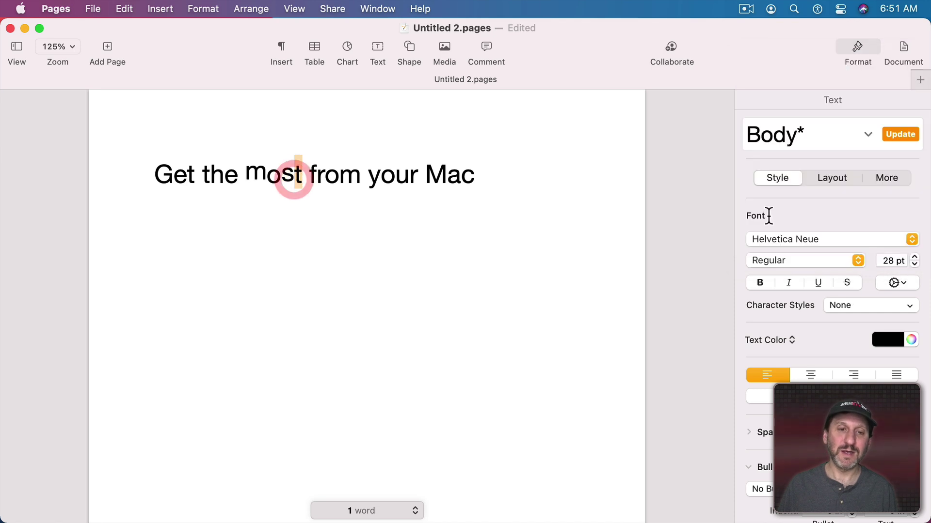
{"action": "left_click", "coordinate": [891, 287]}
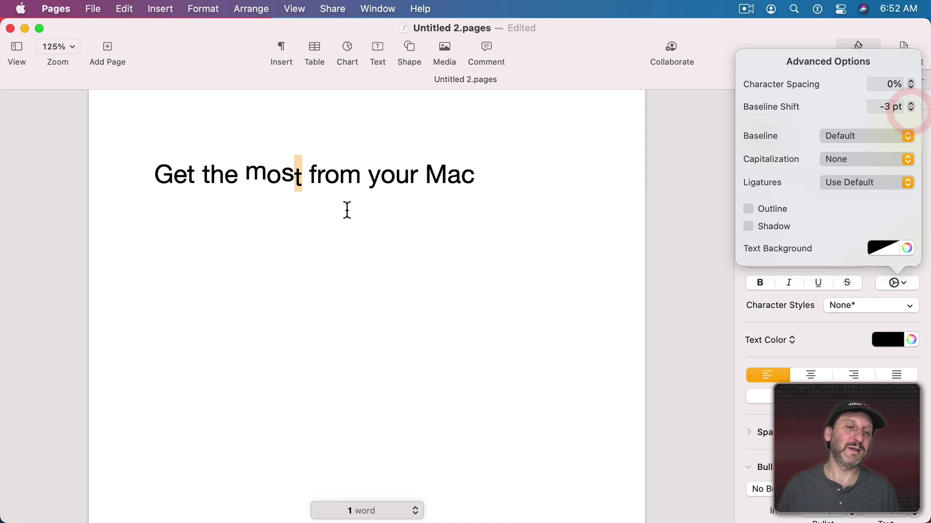
{"action": "left_click", "coordinate": [252, 175]}
Step: Set the 2 after 'Mac' to Superscript, then to Subscript, in Advanced Options
{"action": "left_click", "coordinate": [892, 283]}
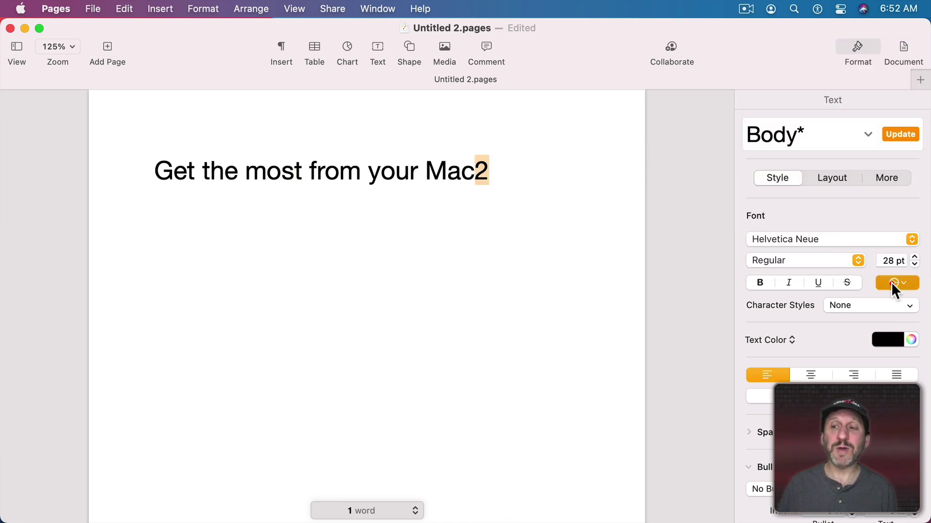
{"action": "left_click", "coordinate": [847, 136]}
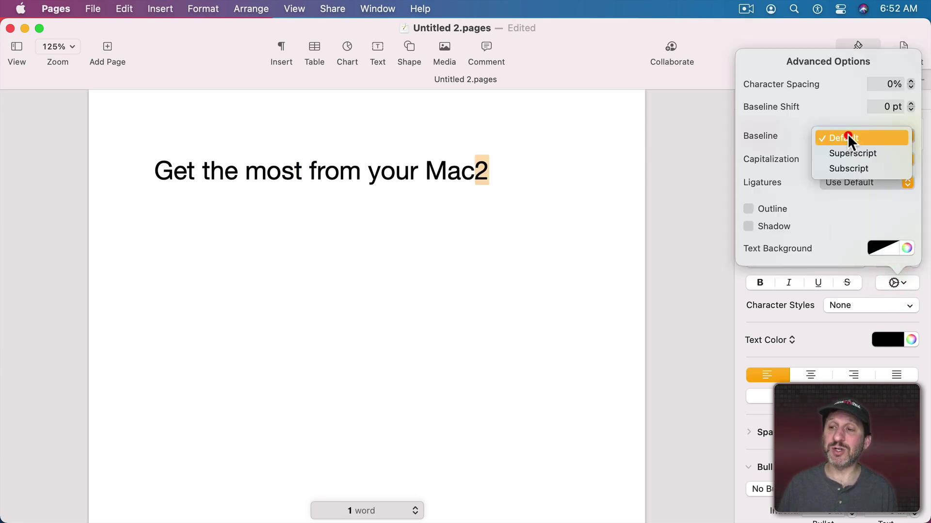
{"action": "left_click", "coordinate": [851, 152]}
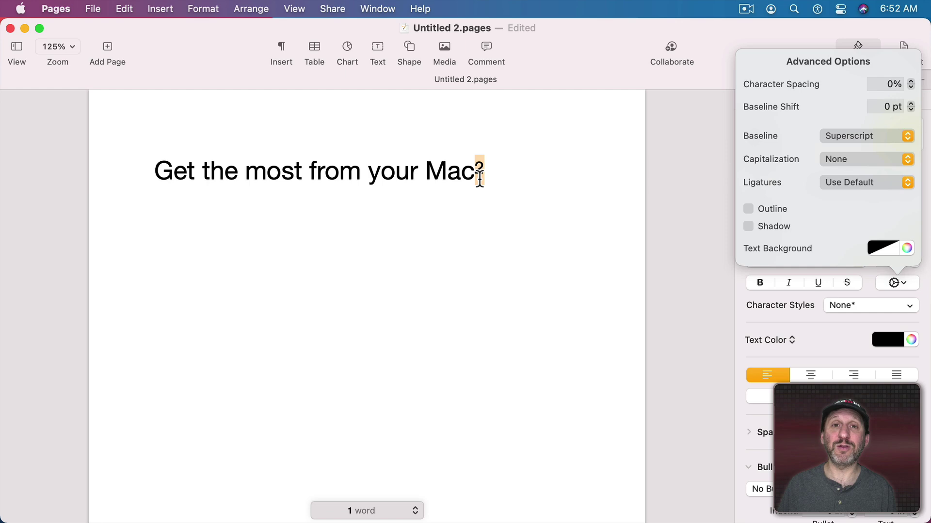
{"action": "left_click", "coordinate": [849, 136]}
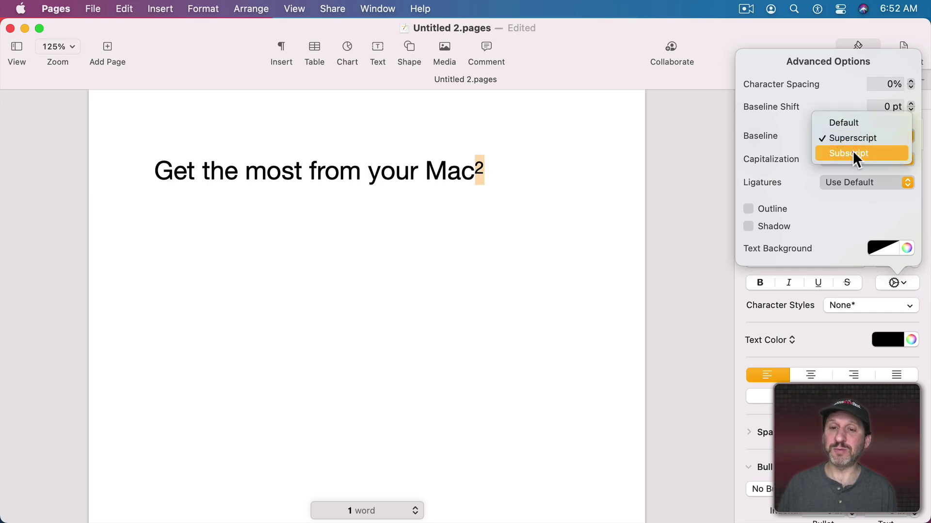
{"action": "left_click", "coordinate": [853, 151]}
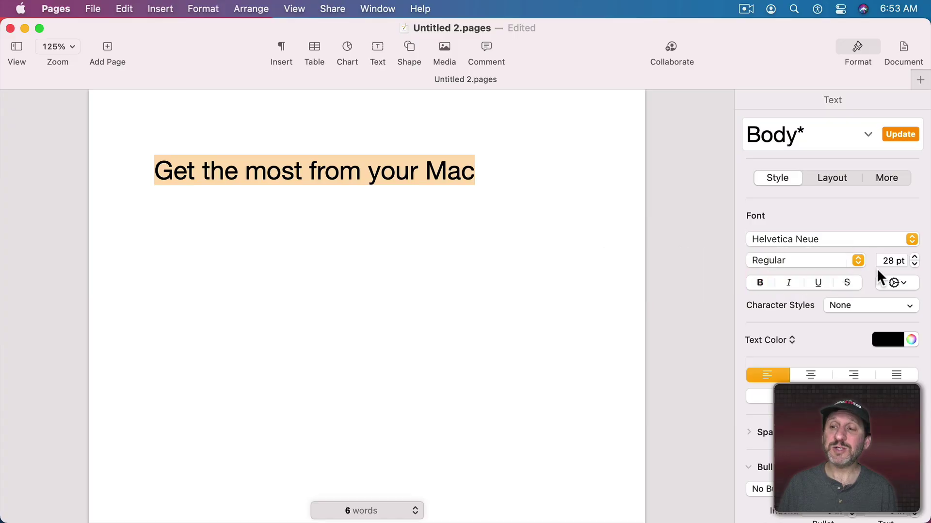
Step: Cycle the line's capitalization through All Caps, None and Small Caps, ending on Start Case
{"action": "left_click", "coordinate": [894, 282]}
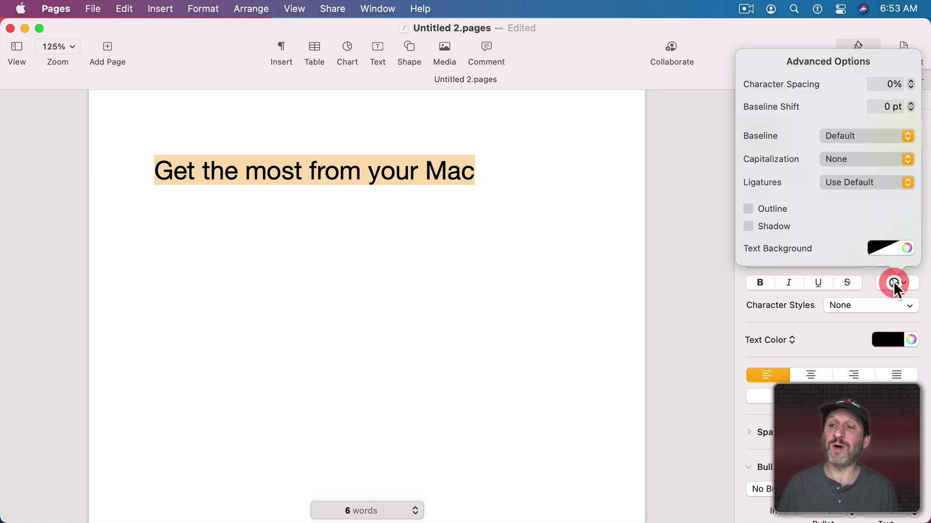
{"action": "left_click", "coordinate": [841, 159]}
{"action": "left_click", "coordinate": [842, 172]}
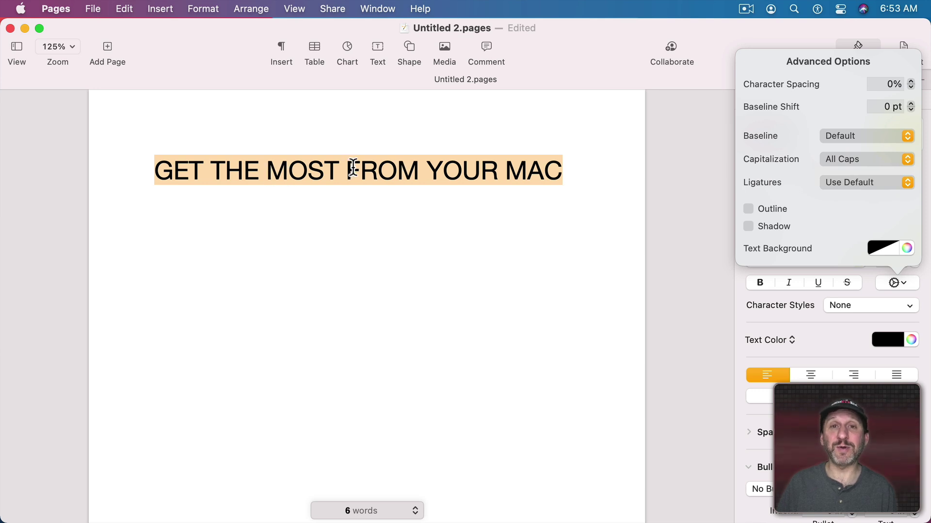
{"action": "left_click", "coordinate": [856, 157]}
{"action": "left_click", "coordinate": [853, 148]}
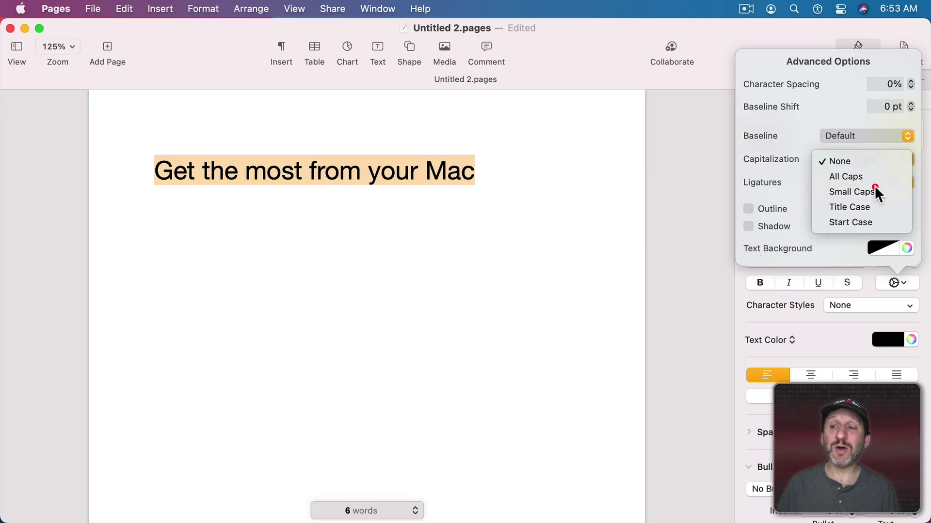
{"action": "left_click", "coordinate": [875, 192]}
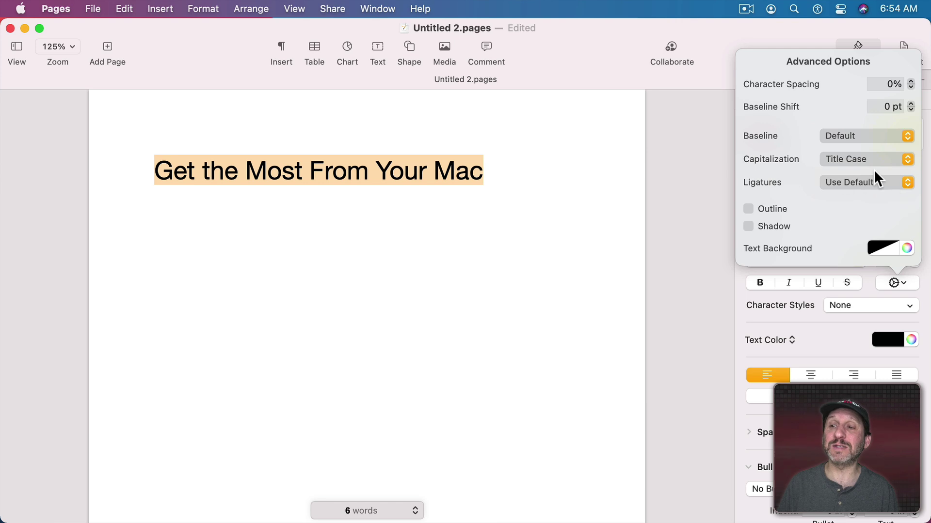
{"action": "left_click", "coordinate": [863, 161]}
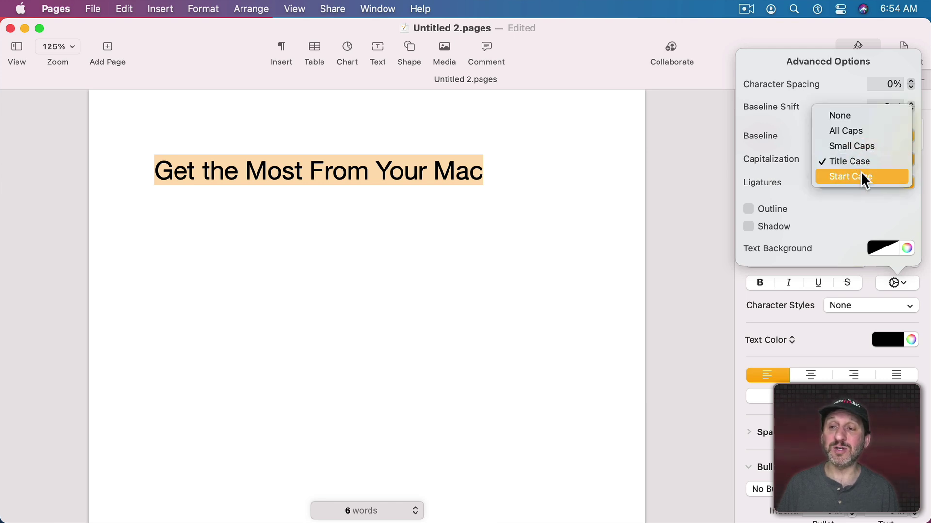
{"action": "left_click", "coordinate": [860, 176]}
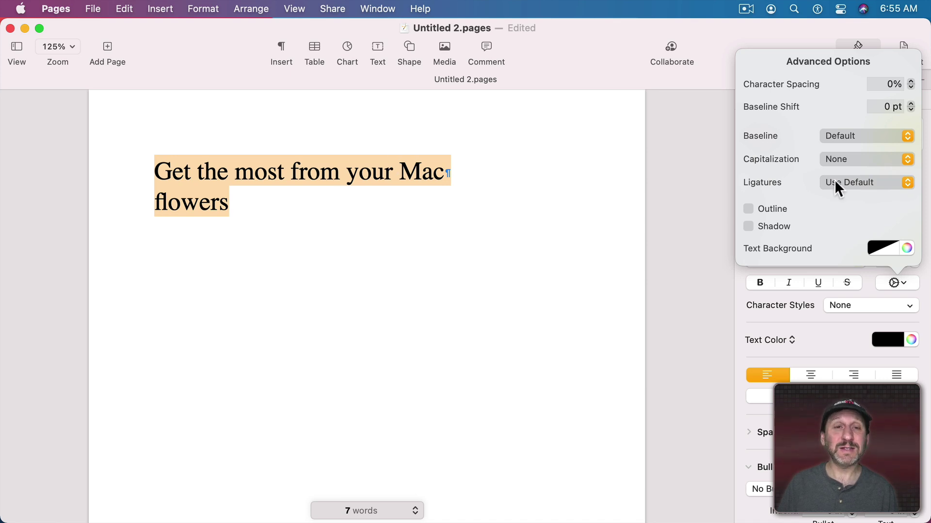
Step: Set ligatures on the 'flowers' sample to Use None, then Use All
{"action": "left_click", "coordinate": [850, 181]}
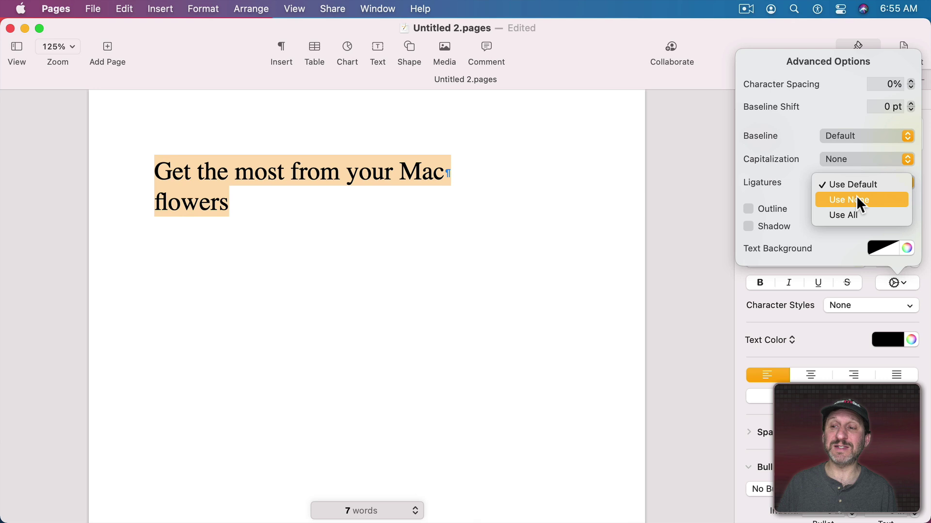
{"action": "left_click", "coordinate": [882, 199]}
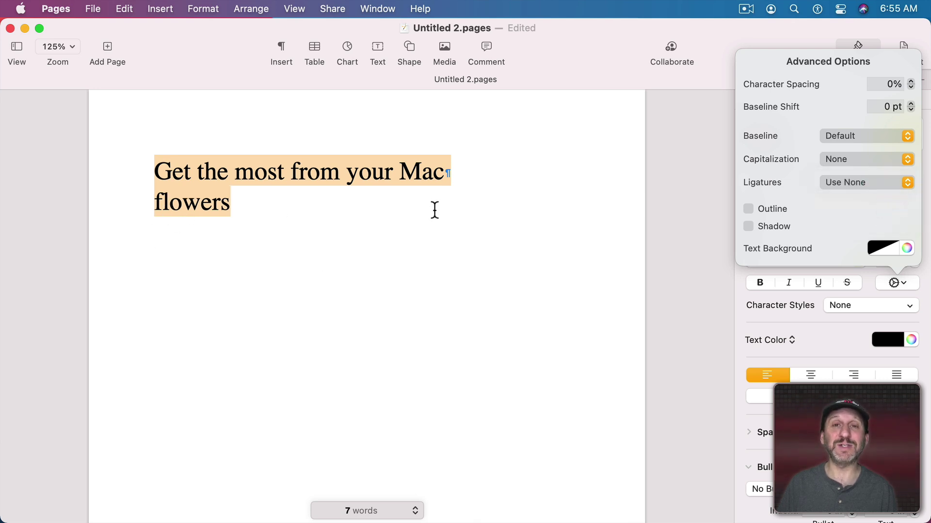
{"action": "left_click", "coordinate": [858, 182]}
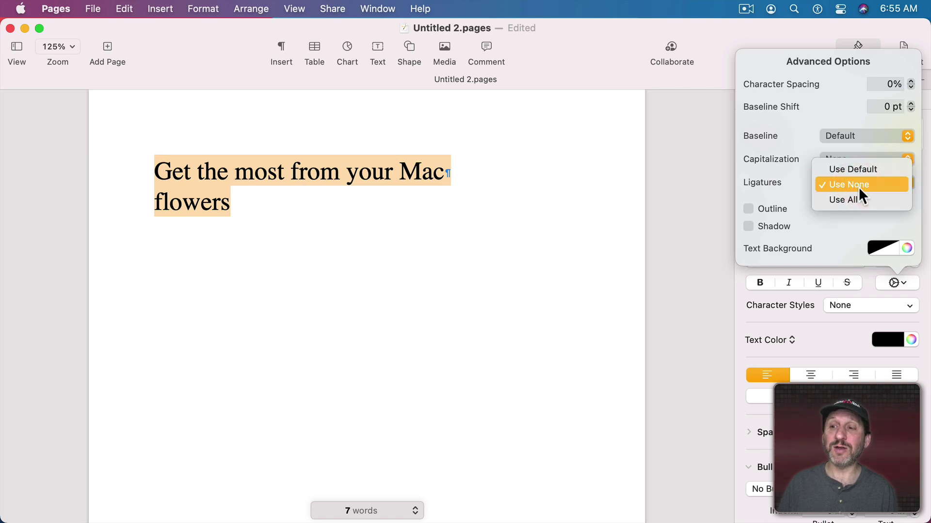
{"action": "left_click", "coordinate": [860, 199]}
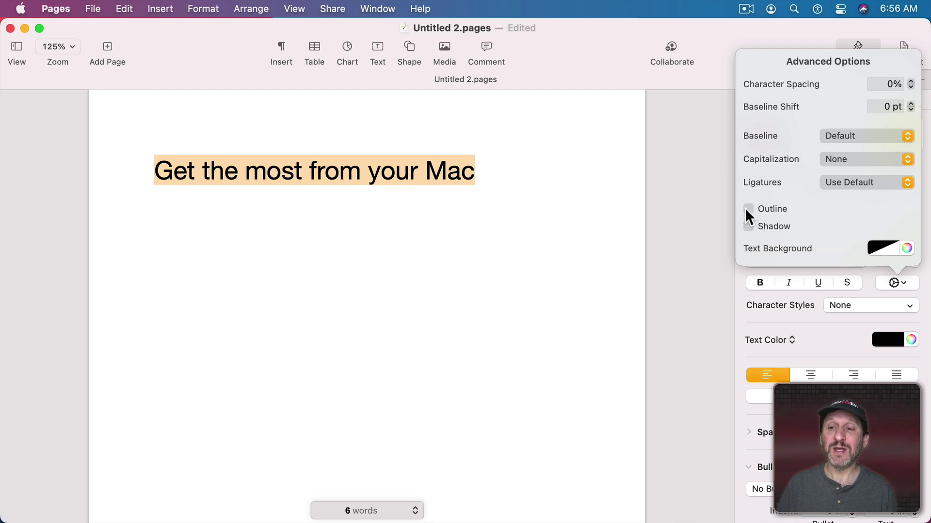
Step: Add a solid, 1 pt light-blue outline to the heading's letters
{"action": "left_click", "coordinate": [748, 210]}
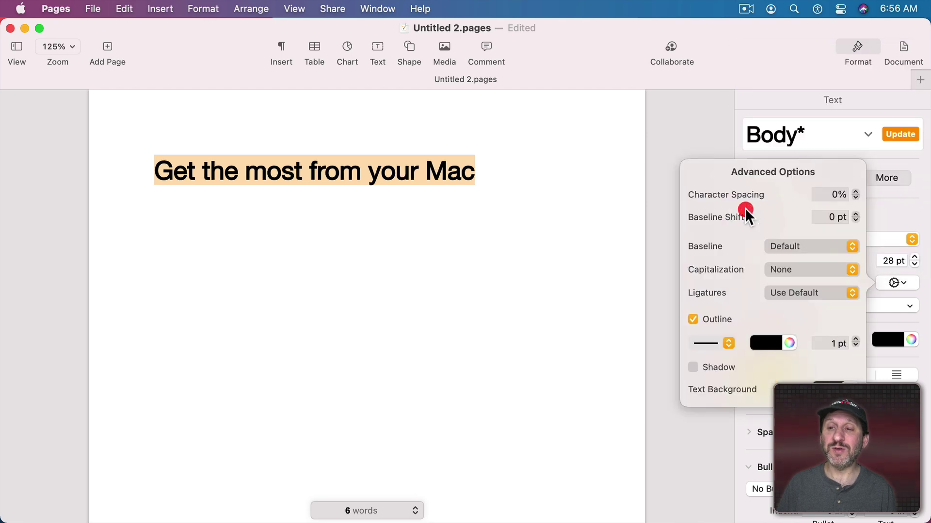
{"action": "left_click", "coordinate": [714, 342]}
{"action": "left_click", "coordinate": [713, 334]}
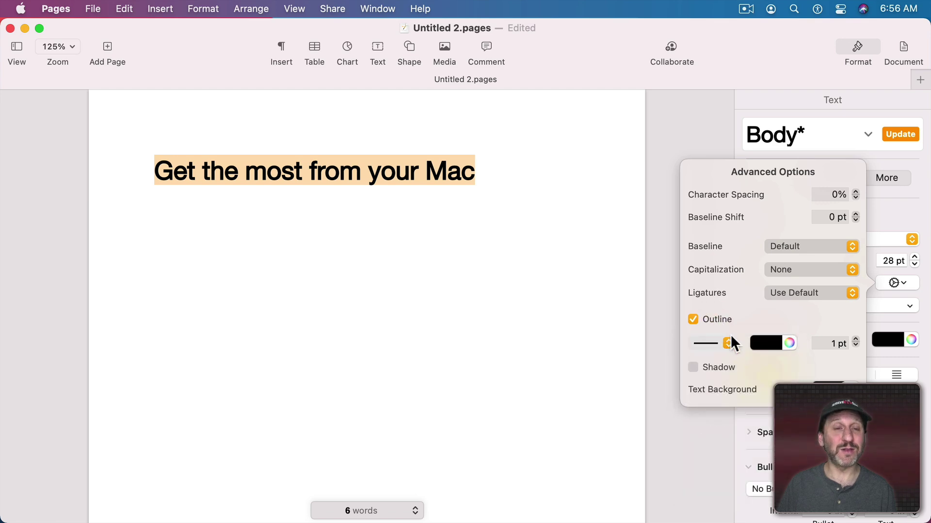
{"action": "left_click", "coordinate": [769, 343]}
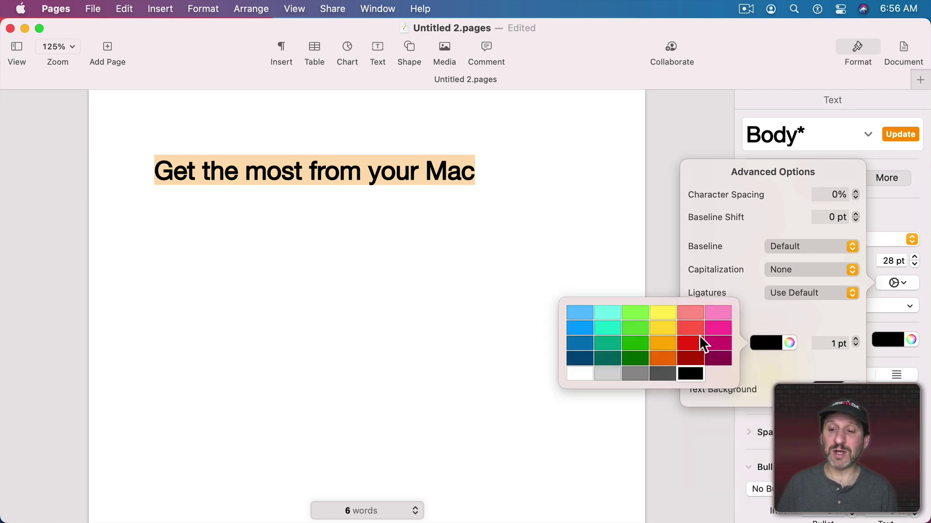
{"action": "left_click", "coordinate": [579, 313]}
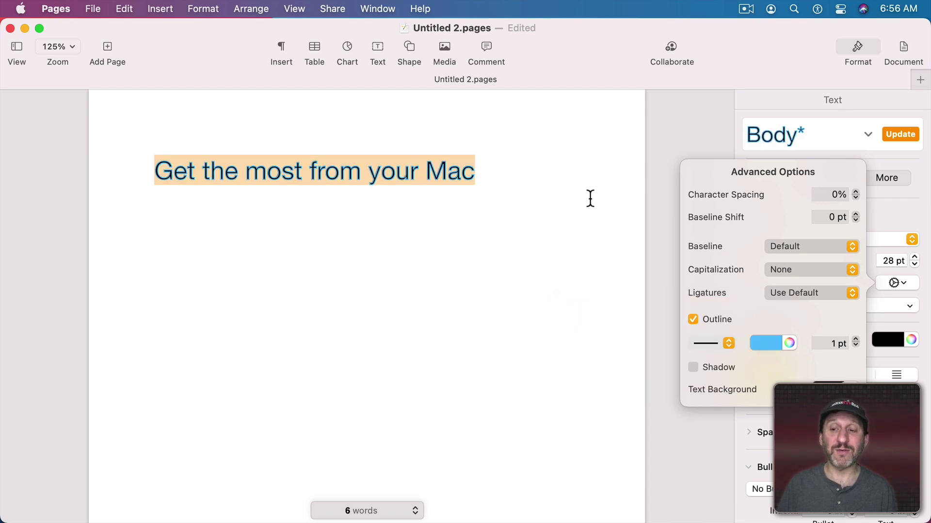
{"action": "left_click", "coordinate": [856, 340]}
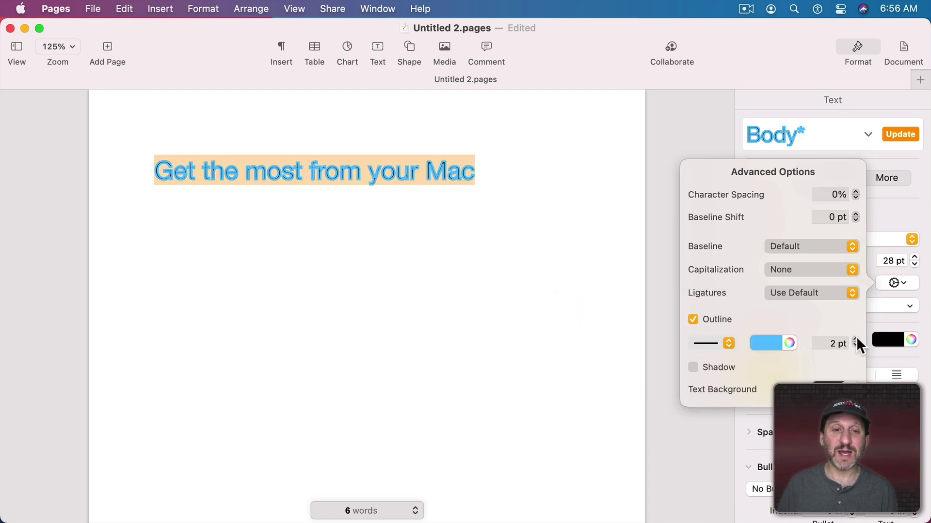
{"action": "left_click", "coordinate": [856, 348]}
{"action": "key", "text": "Escape"}
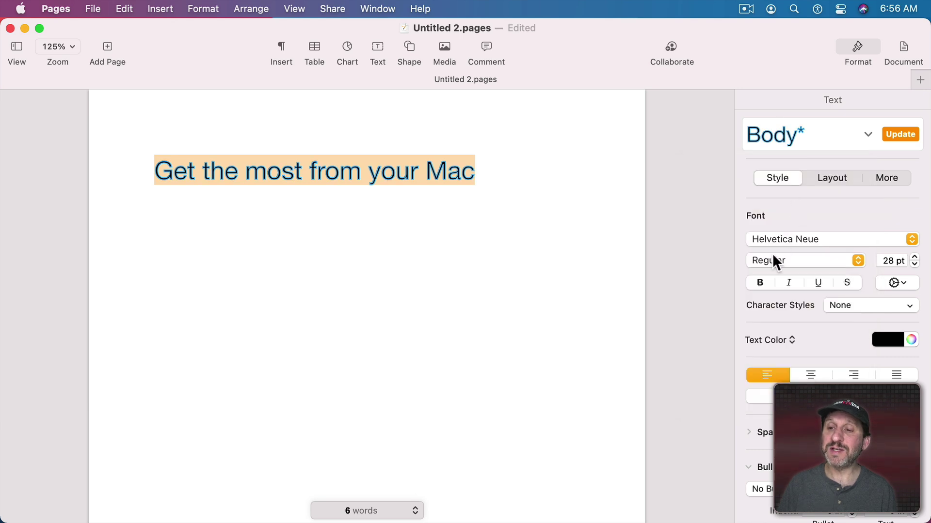
Step: Make the heading bold and drop its text colour opacity to 0%, leaving hollow outlined letters
{"action": "left_click", "coordinate": [760, 282]}
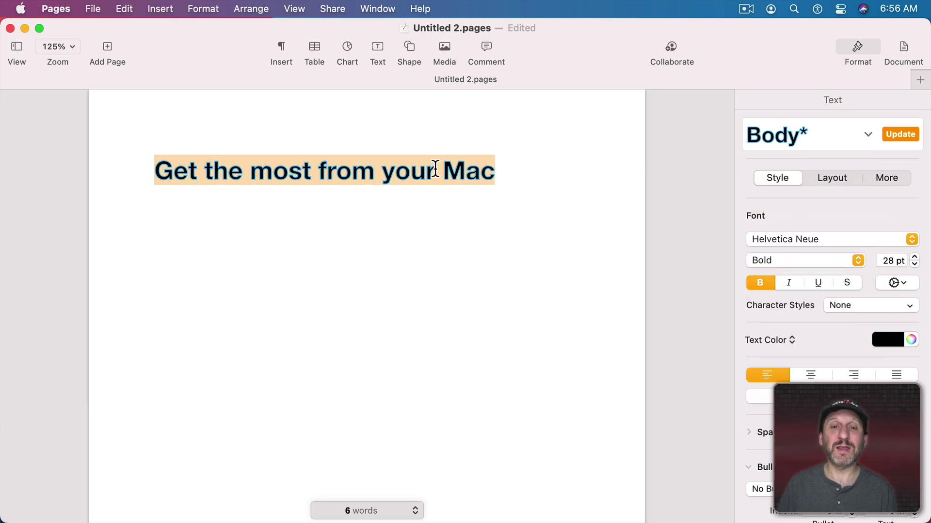
{"action": "left_click", "coordinate": [911, 339]}
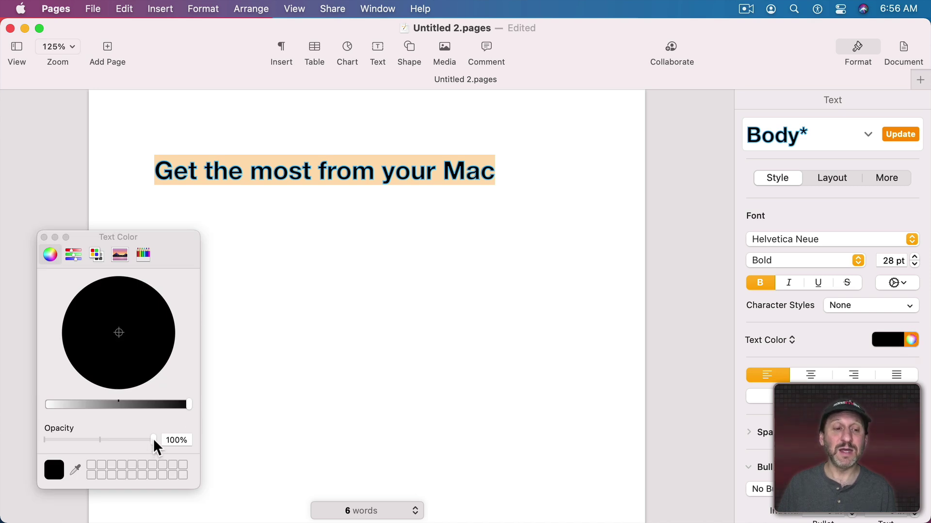
{"action": "left_click_drag", "start_coordinate": [153, 438], "coordinate": [27, 432]}
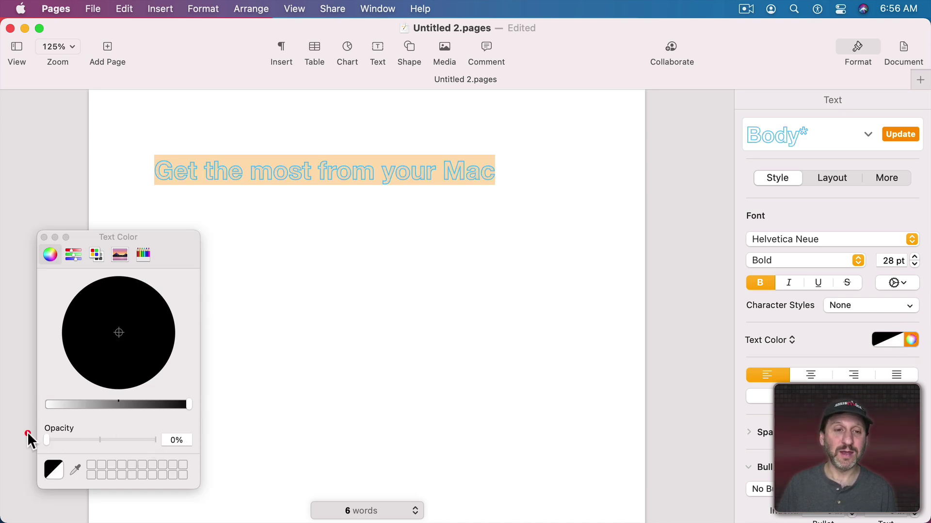
{"action": "left_click", "coordinate": [44, 237]}
{"action": "left_click", "coordinate": [207, 222]}
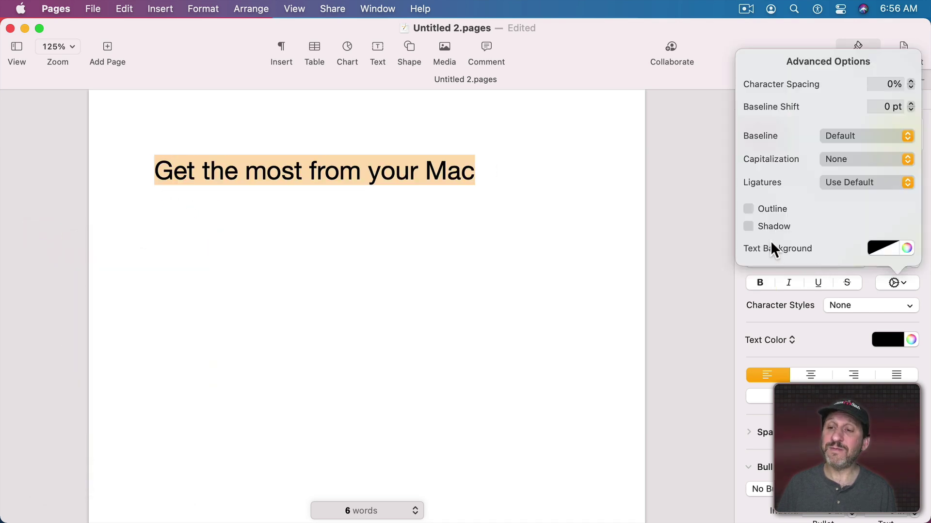
Step: Add a light-blue shadow to the heading, adjusting its angle and setting a 2 pt offset
{"action": "left_click", "coordinate": [769, 225]}
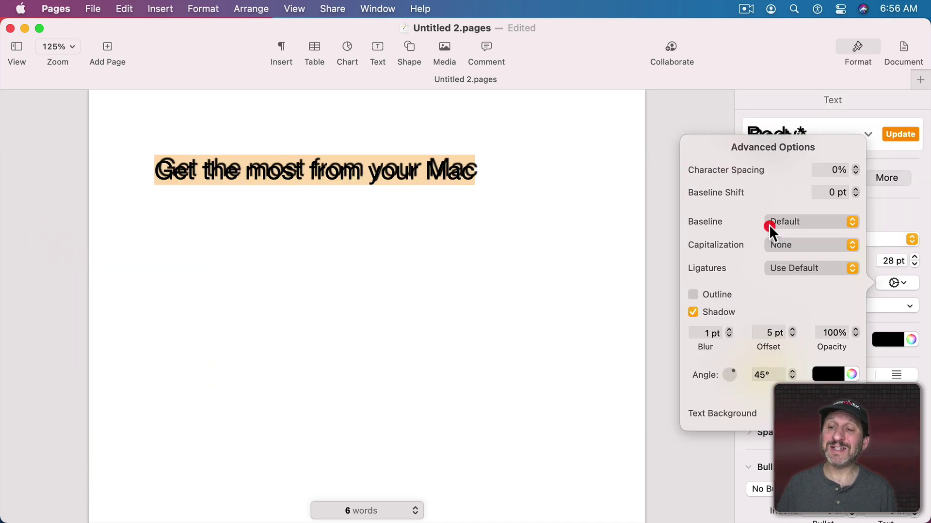
{"action": "left_click_drag", "start_coordinate": [734, 370], "coordinate": [729, 368]}
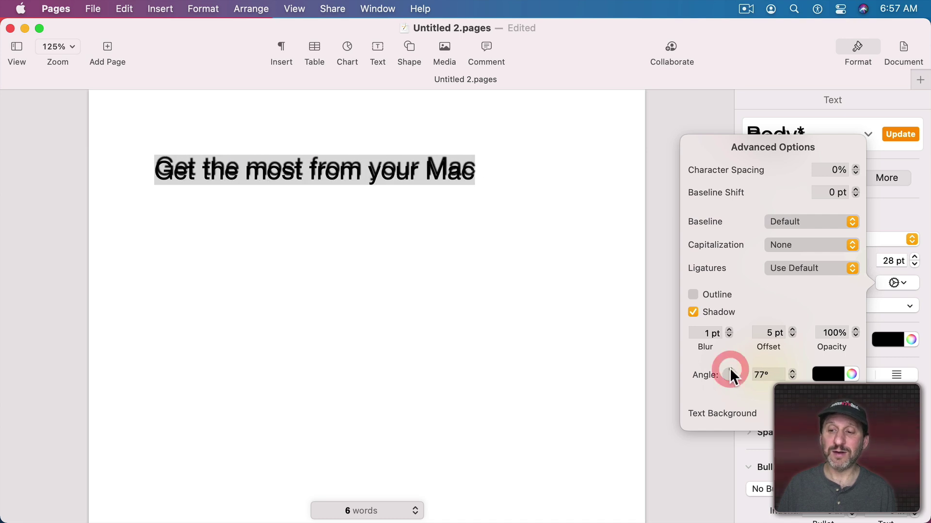
{"action": "left_click", "coordinate": [839, 376]}
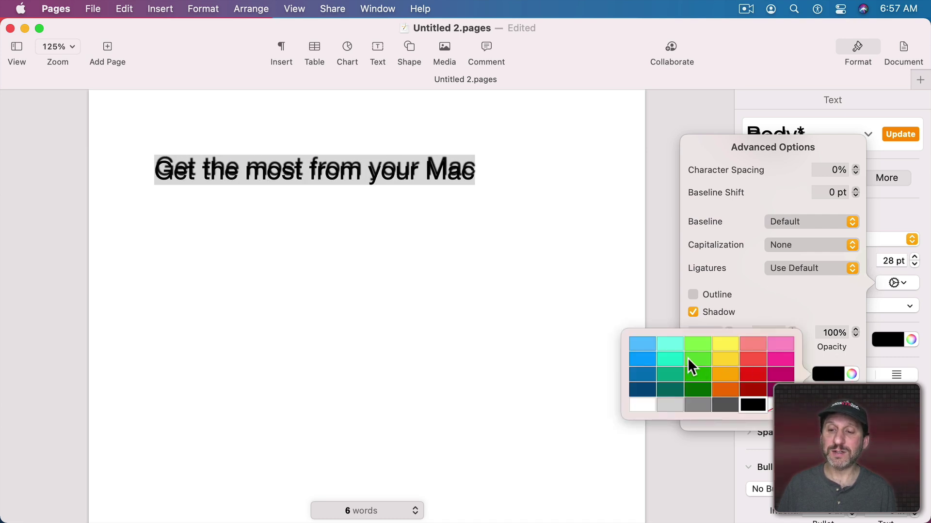
{"action": "left_click", "coordinate": [639, 341]}
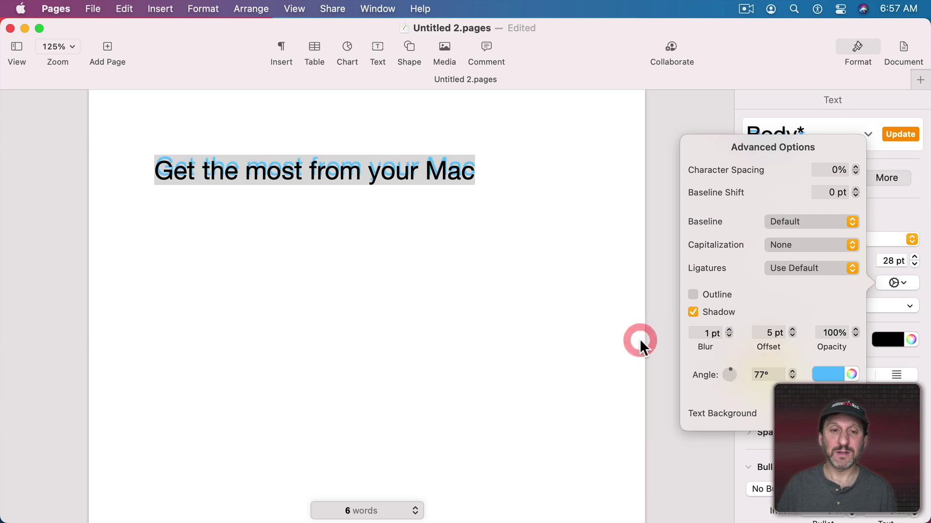
{"action": "left_click", "coordinate": [792, 337]}
{"action": "left_click", "coordinate": [792, 336]}
{"action": "left_click", "coordinate": [792, 336]}
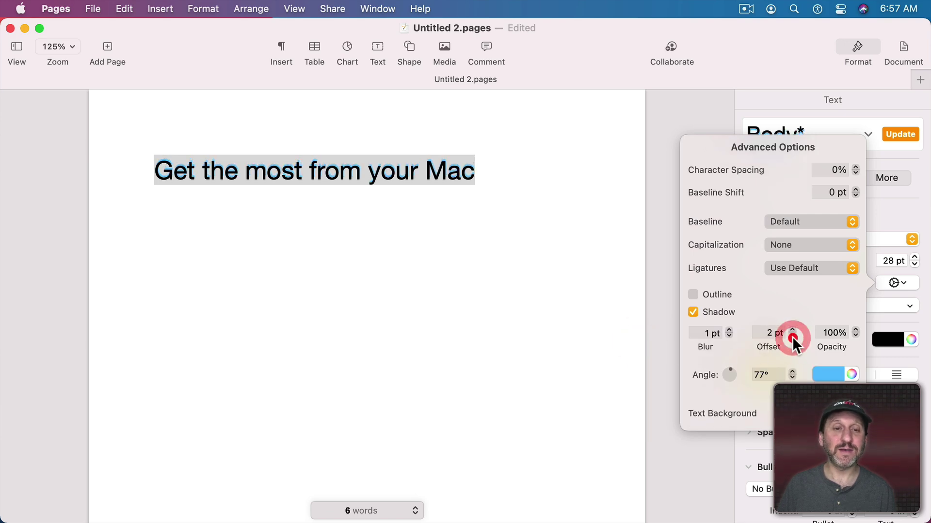
Step: Set the shadow blur to 4 pt and its opacity to 50%
{"action": "left_click", "coordinate": [729, 330]}
{"action": "left_click", "coordinate": [730, 330]}
{"action": "left_click", "coordinate": [730, 330]}
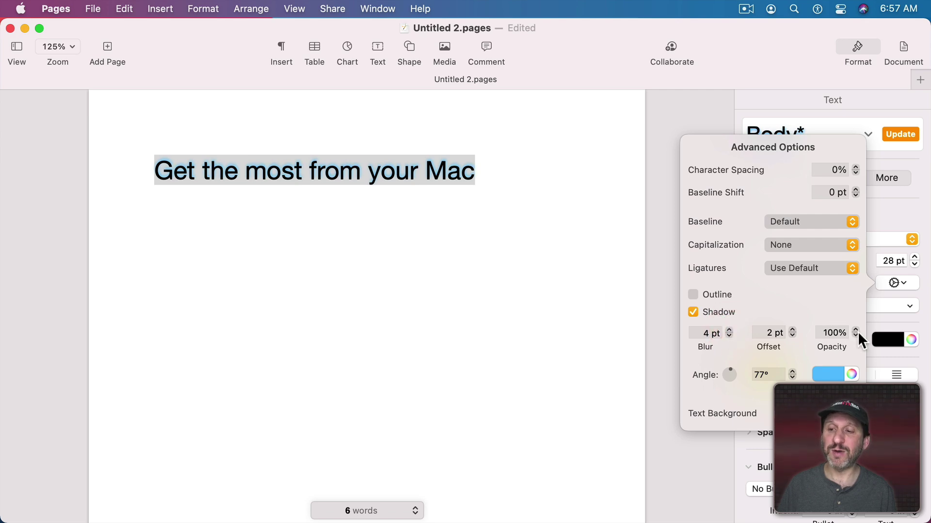
{"action": "double_click", "coordinate": [836, 330]}
{"action": "type", "text": "50"}
{"action": "key", "text": "Return"}
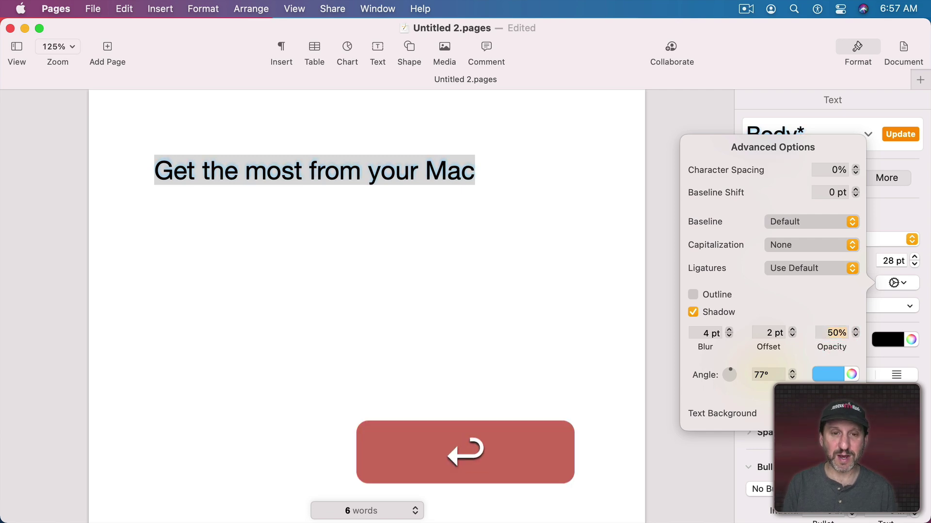
{"action": "left_click", "coordinate": [908, 223]}
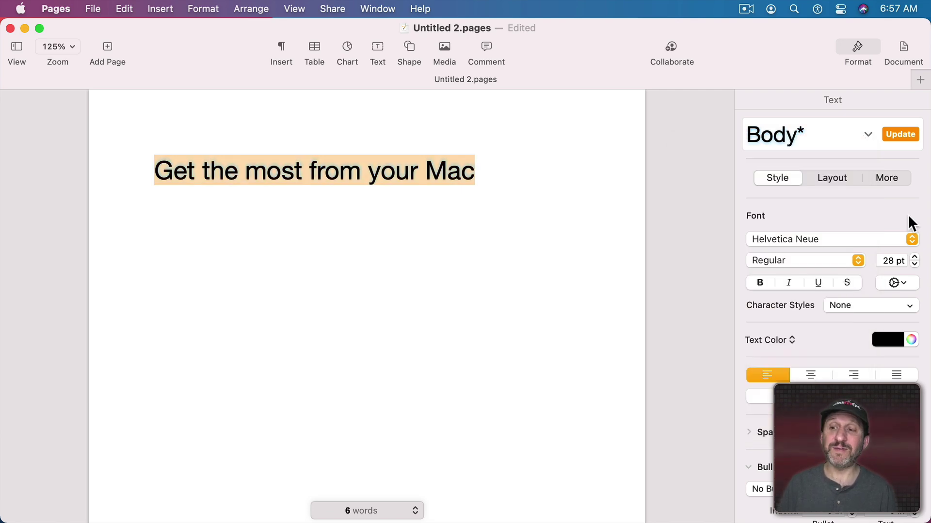
Step: Give the heading a blue text background in the Advanced Options
{"action": "left_click", "coordinate": [896, 283]}
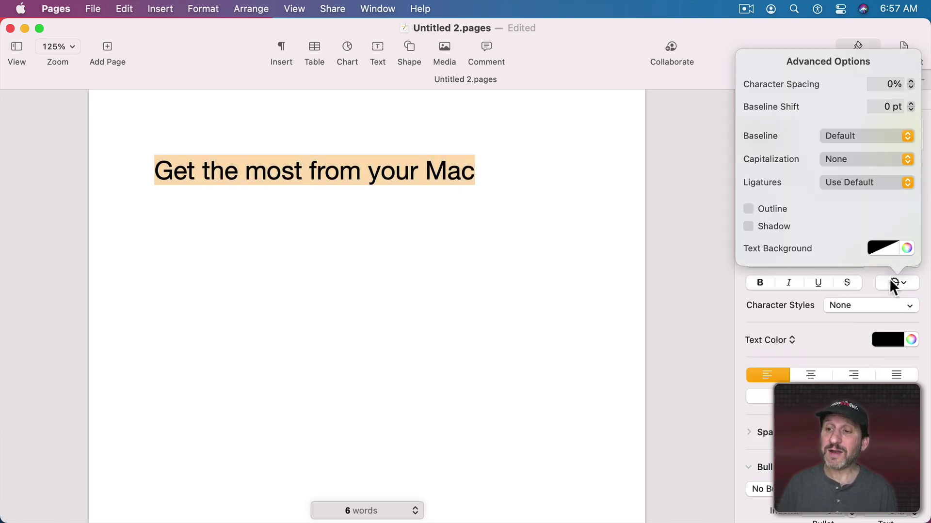
{"action": "left_click", "coordinate": [892, 246]}
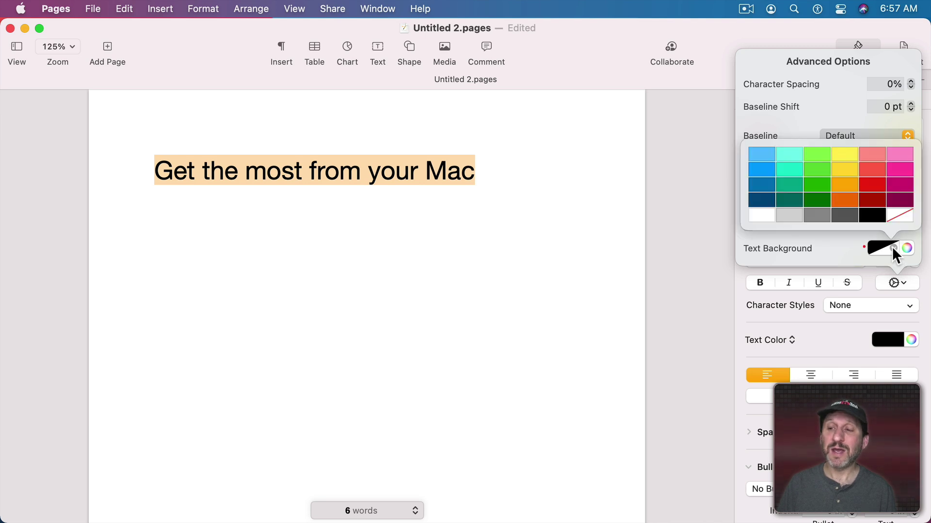
{"action": "left_click", "coordinate": [762, 172]}
{"action": "left_click", "coordinate": [461, 223]}
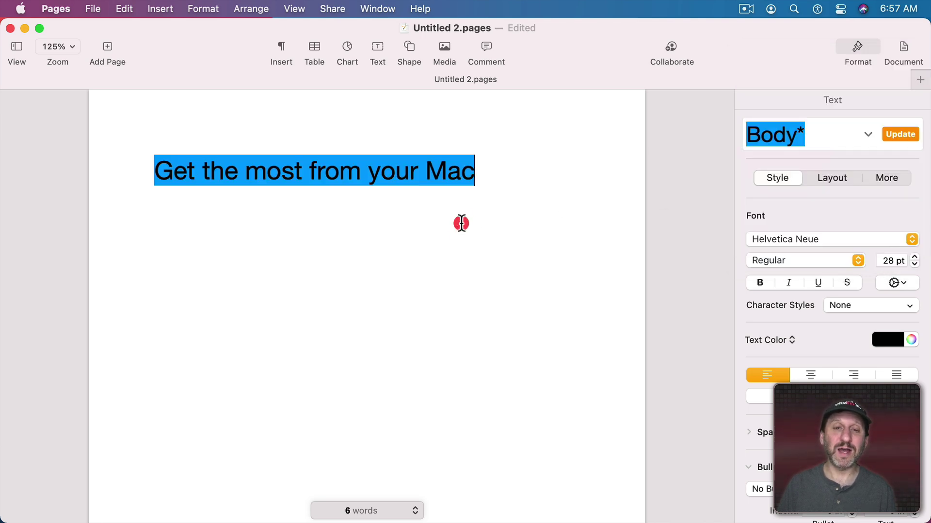
Step: With the whole heading selected, lower the blue background's opacity to 50%
{"action": "key", "text": "super+a"}
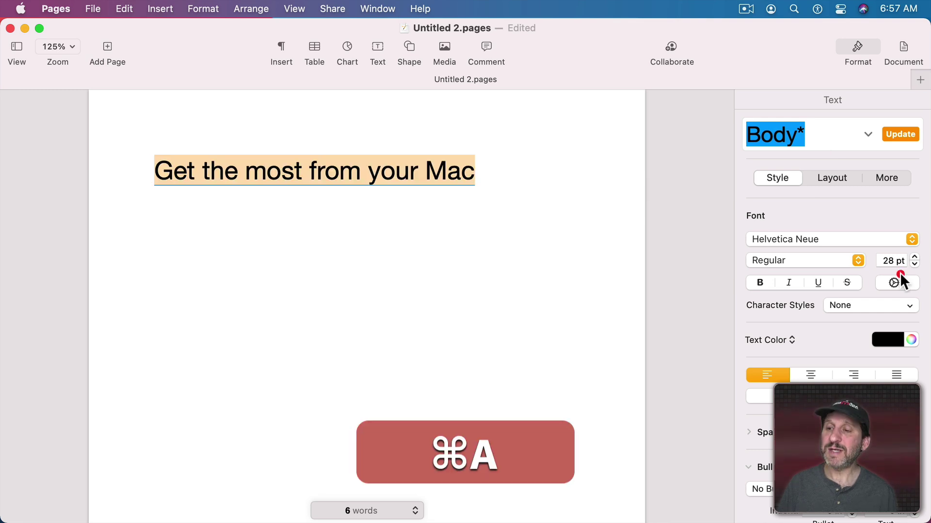
{"action": "left_click", "coordinate": [883, 283]}
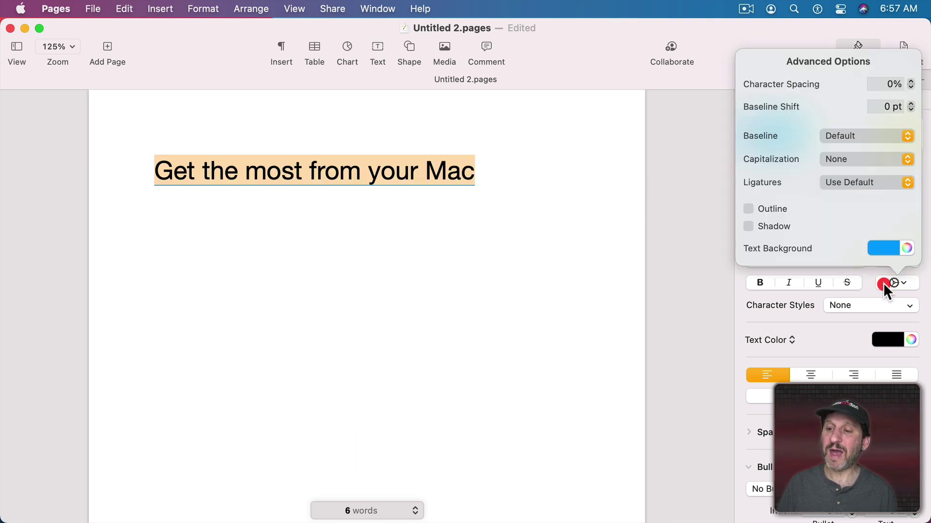
{"action": "left_click", "coordinate": [904, 249]}
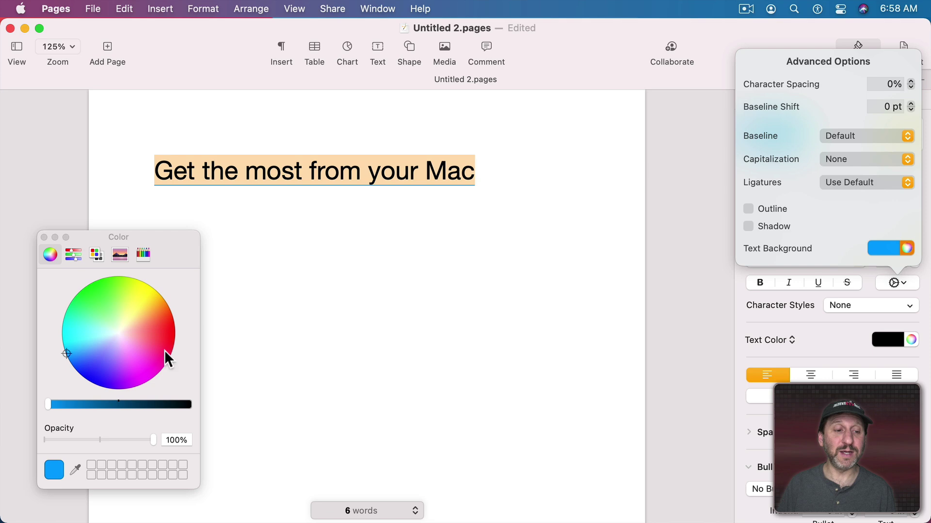
{"action": "left_click_drag", "start_coordinate": [153, 438], "coordinate": [99, 447]}
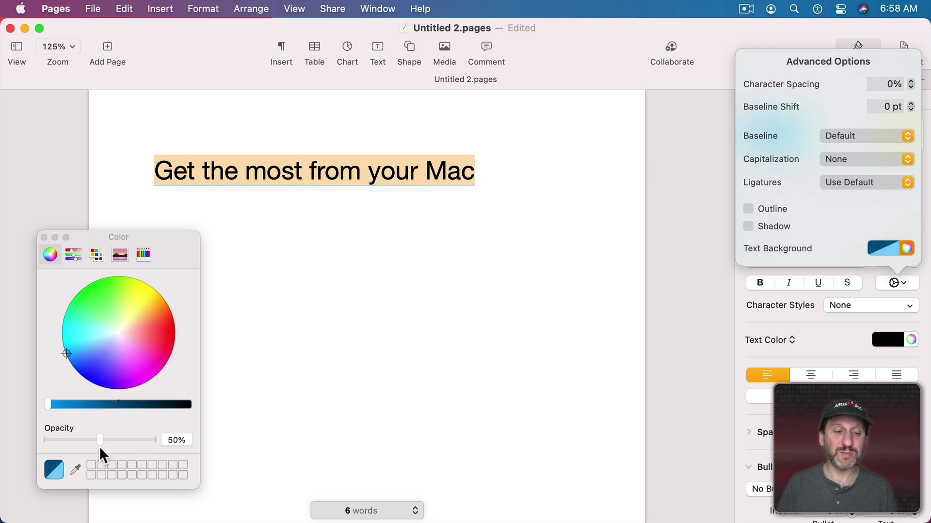
{"action": "left_click", "coordinate": [333, 283]}
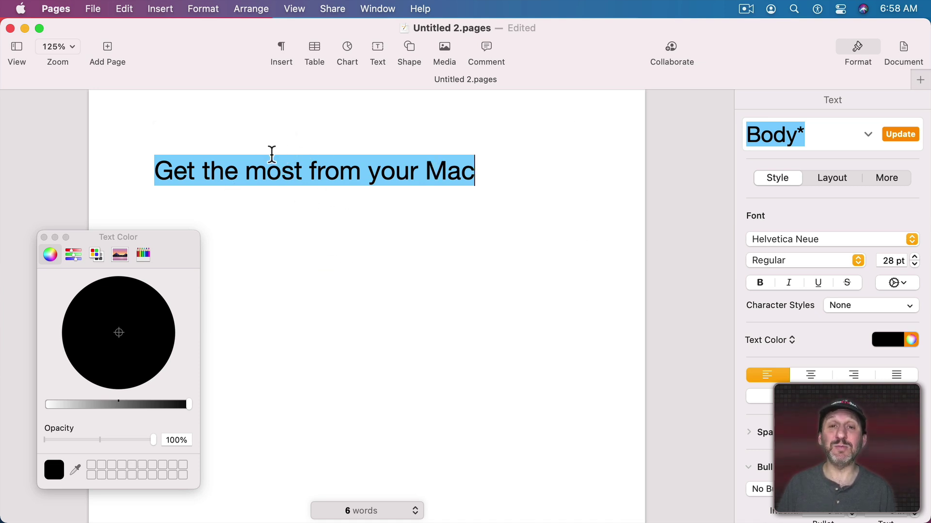
{"action": "key", "text": "super+shift+c"}
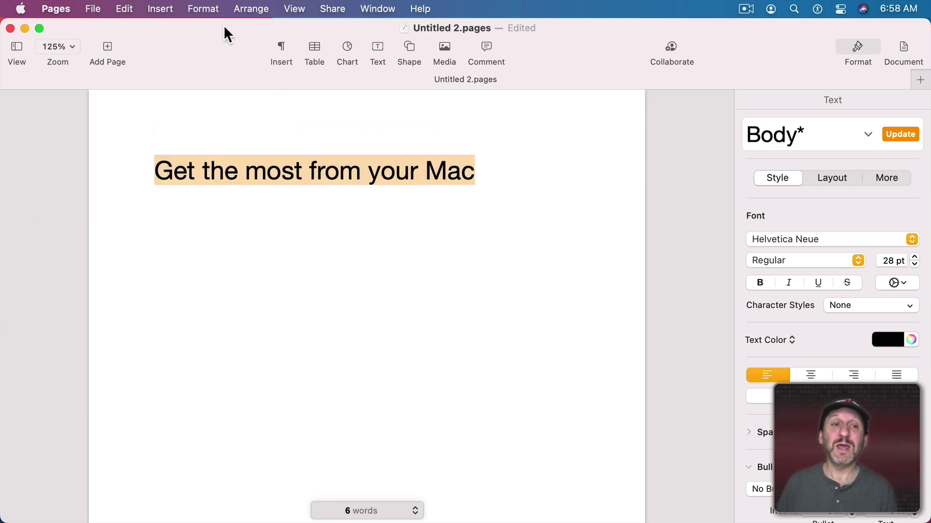
{"action": "left_click", "coordinate": [202, 5]}
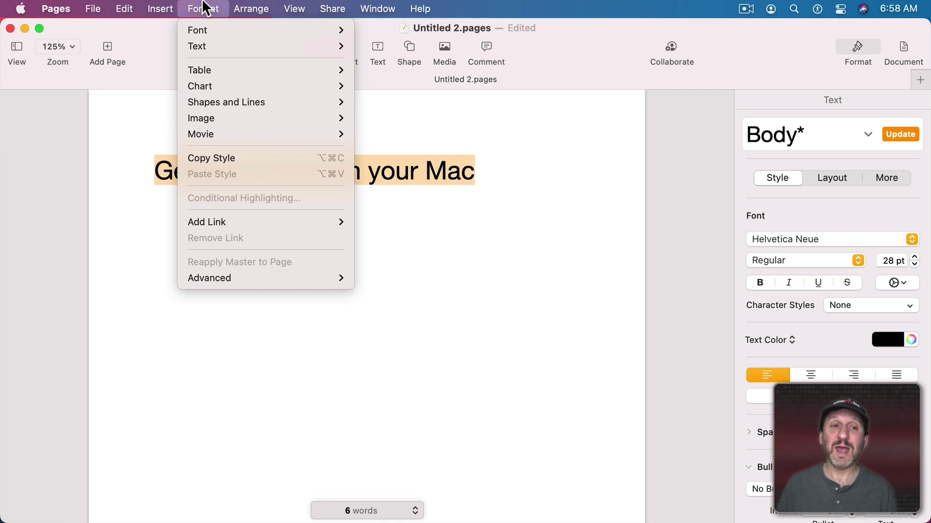
{"action": "mouse_move", "coordinate": [207, 32]}
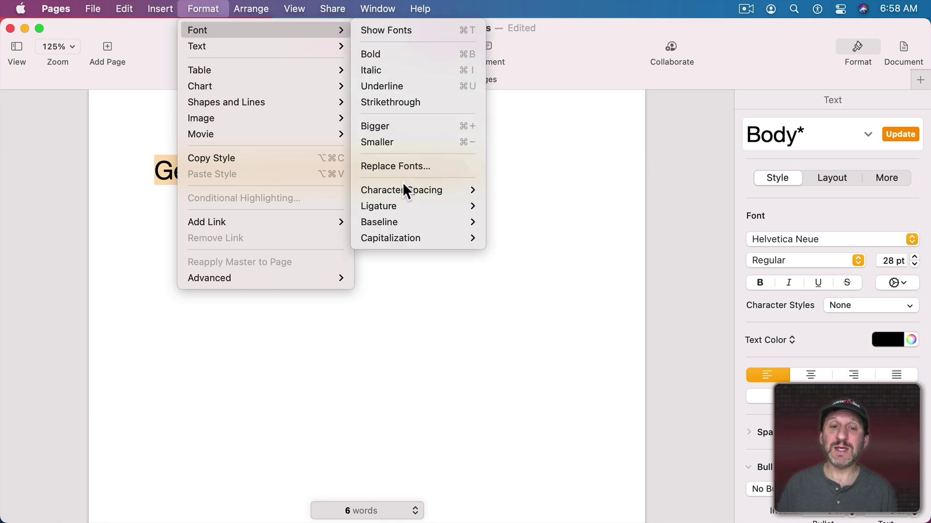
{"action": "mouse_move", "coordinate": [402, 188]}
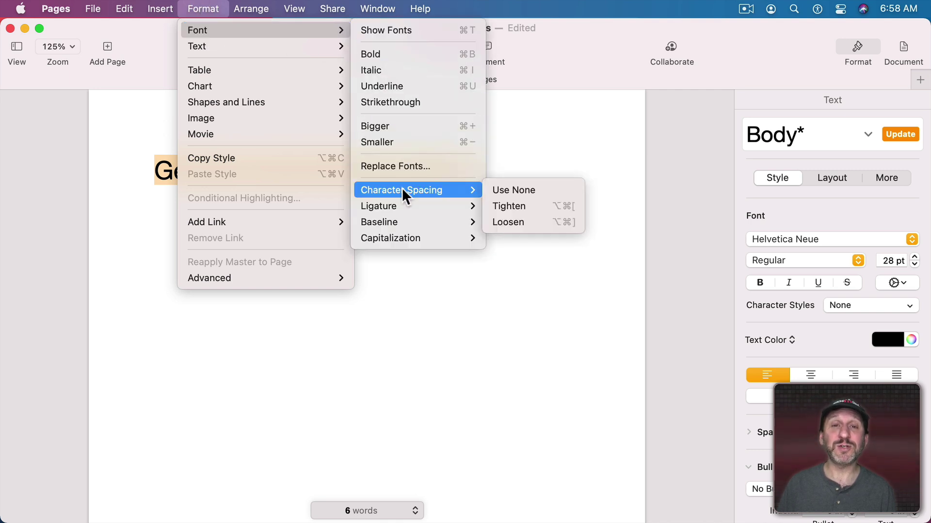
{"action": "mouse_move", "coordinate": [399, 206]}
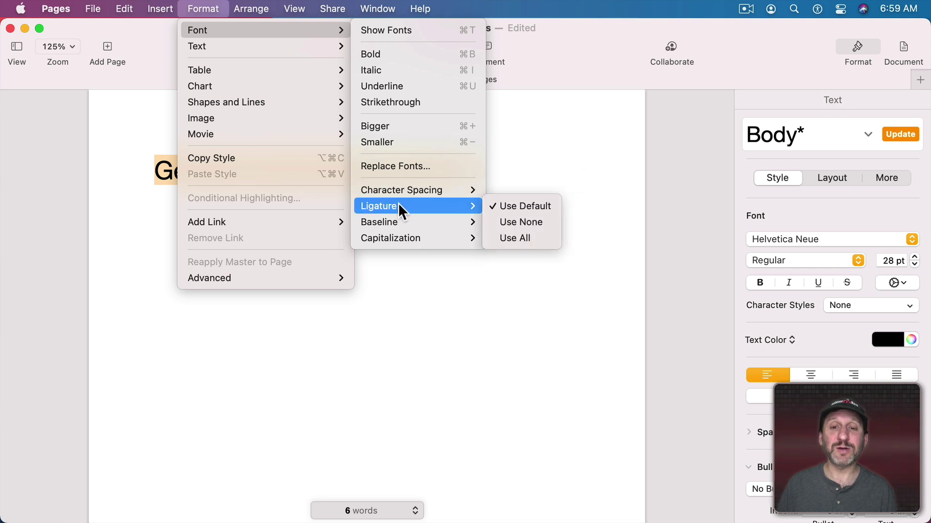
{"action": "mouse_move", "coordinate": [394, 221]}
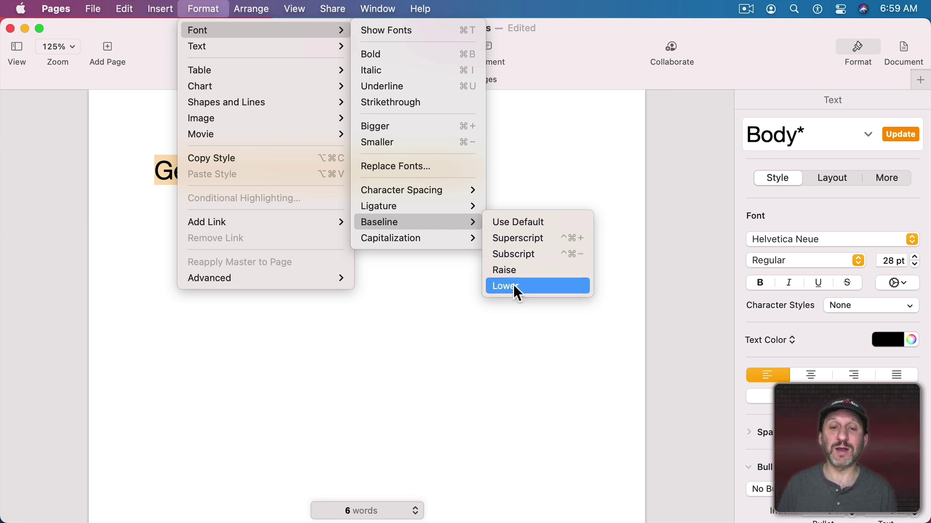
{"action": "mouse_move", "coordinate": [444, 237]}
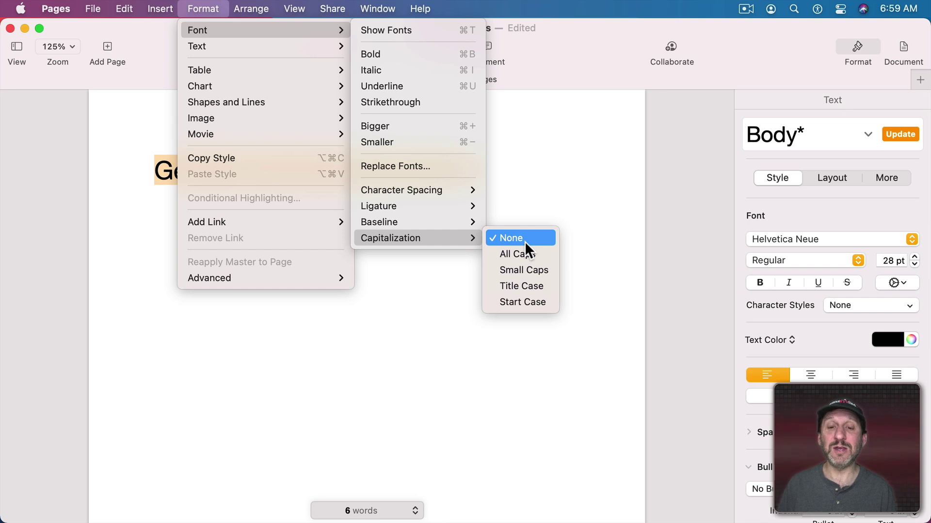
{"action": "mouse_move", "coordinate": [475, 191]}
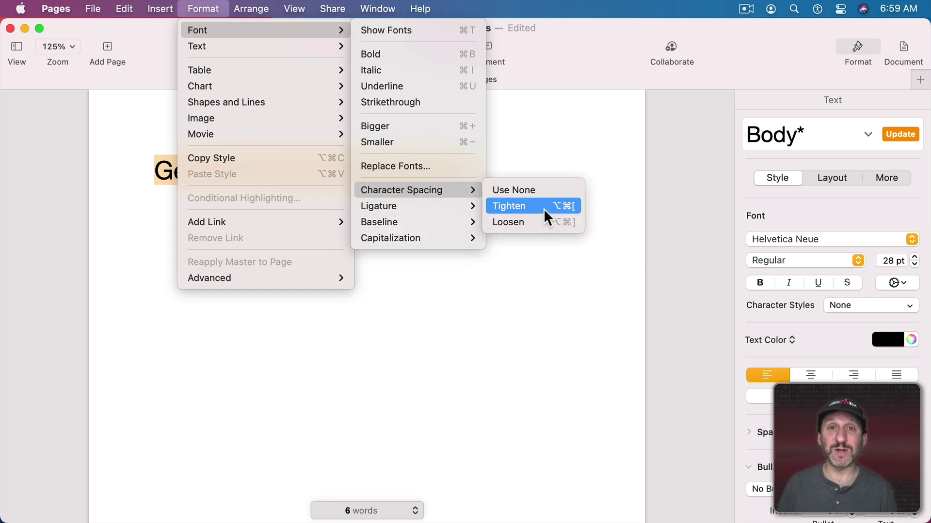
{"action": "left_click", "coordinate": [559, 155]}
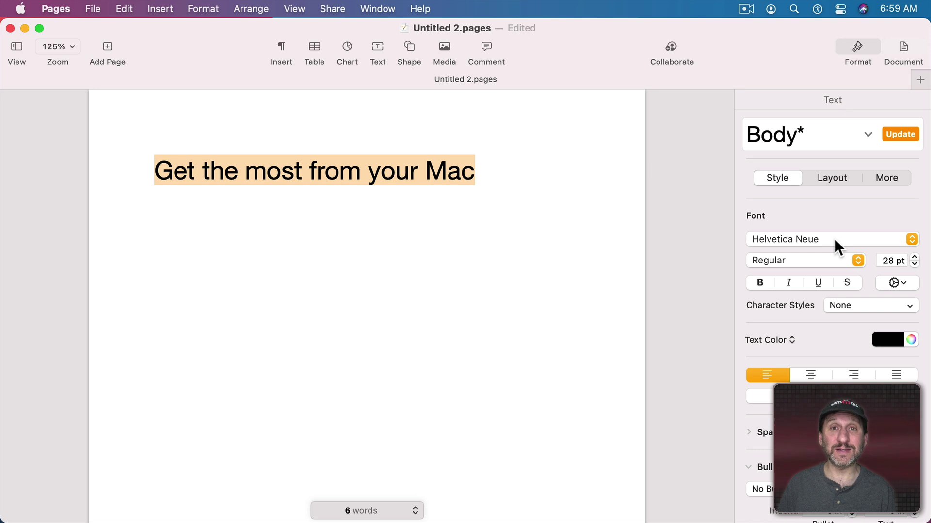
{"action": "left_click", "coordinate": [287, 171]}
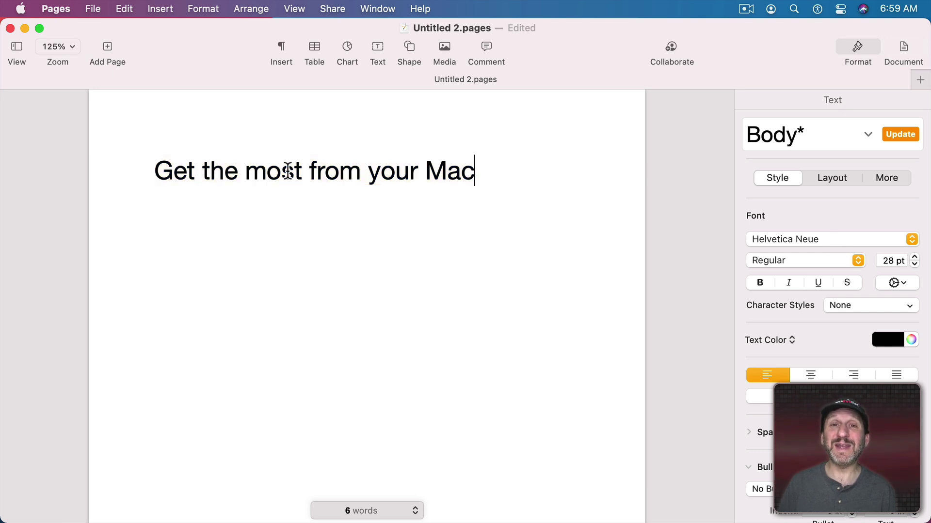
Step: Give the word 'most' a blue text background
{"action": "double_click", "coordinate": [288, 171]}
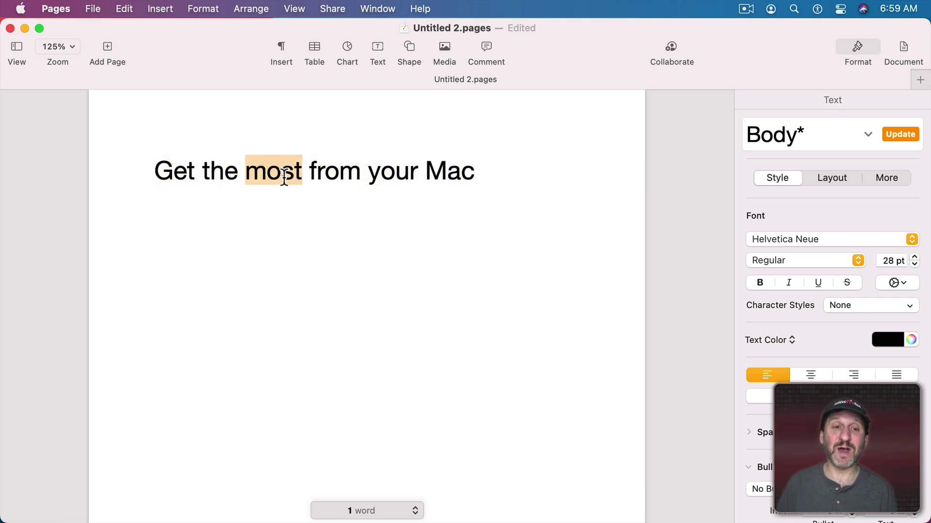
{"action": "left_click", "coordinate": [897, 283]}
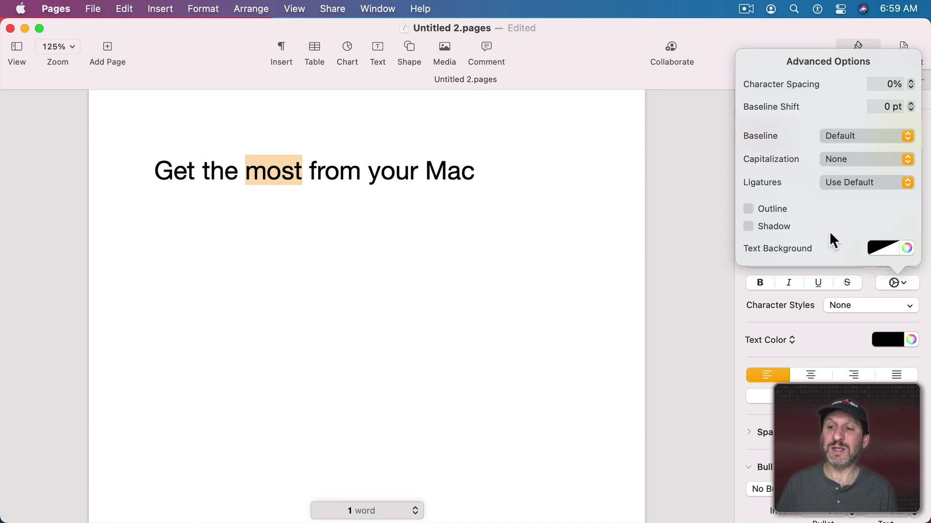
{"action": "left_click", "coordinate": [886, 248]}
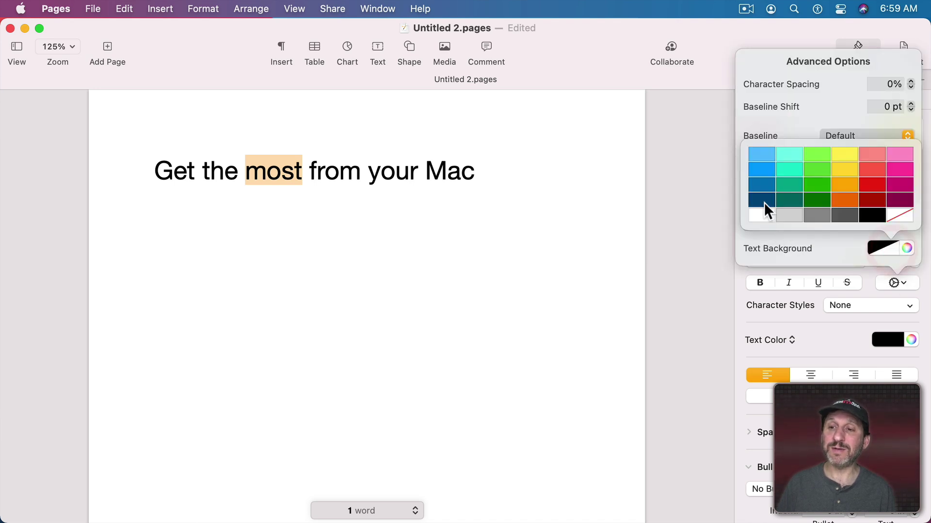
{"action": "left_click", "coordinate": [761, 155]}
{"action": "left_click", "coordinate": [455, 174]}
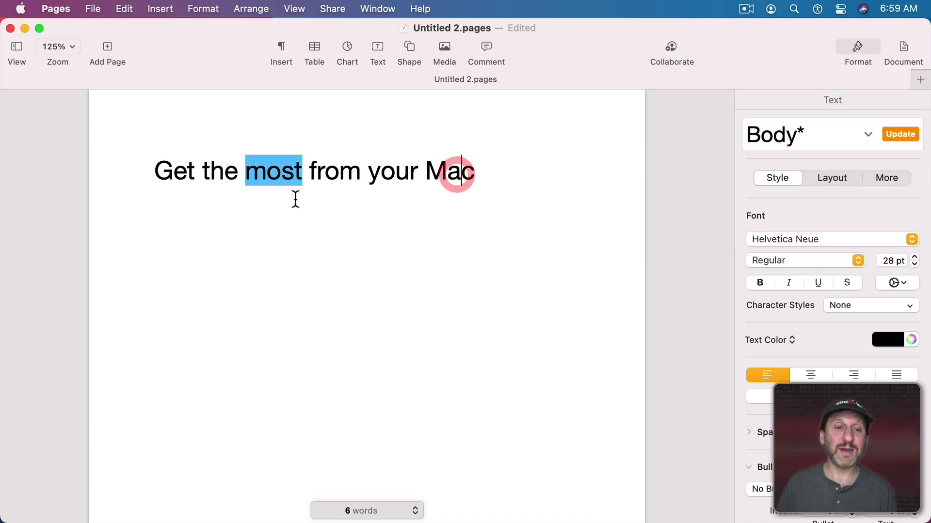
Step: Save the formatting of 'most' as a new character style named 'Blue Highlight'
{"action": "double_click", "coordinate": [265, 170]}
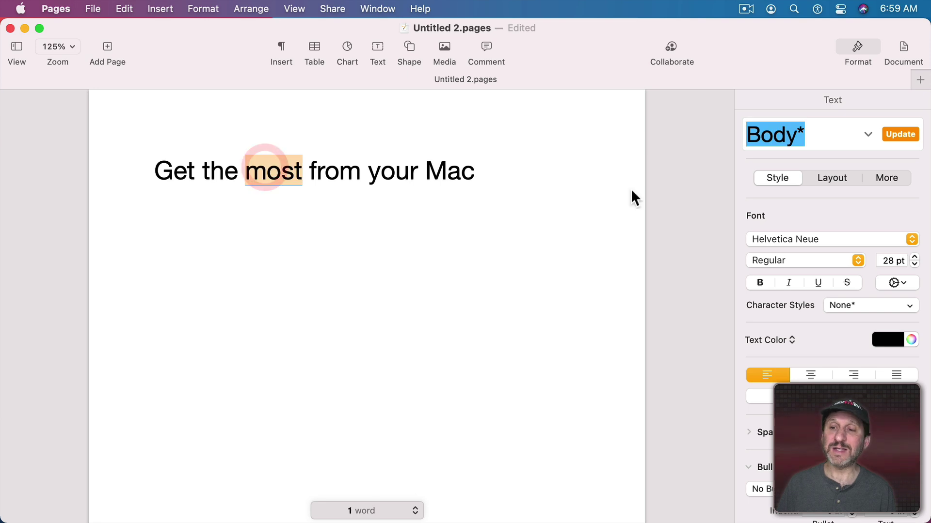
{"action": "left_click", "coordinate": [856, 305]}
{"action": "left_click", "coordinate": [912, 332]}
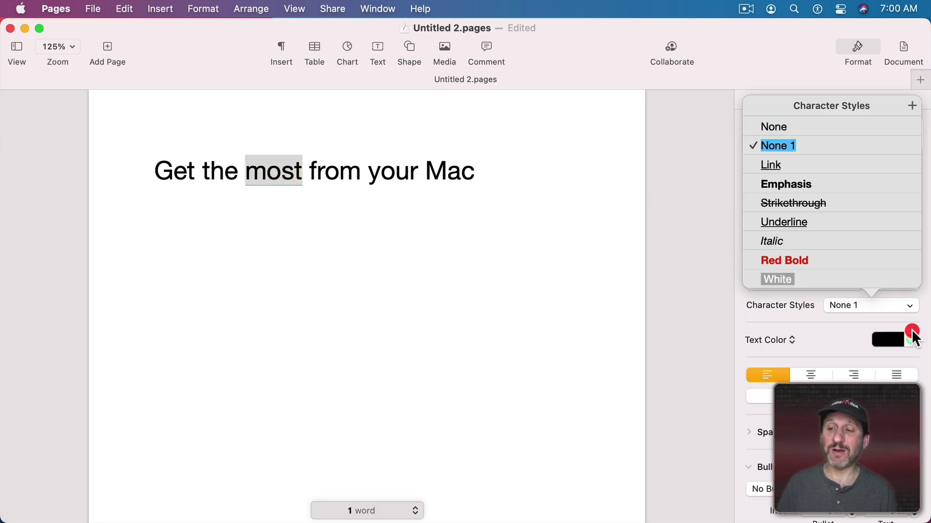
{"action": "type", "text": "Blue Highlight"}
{"action": "key", "text": "Return"}
{"action": "left_click", "coordinate": [596, 327]}
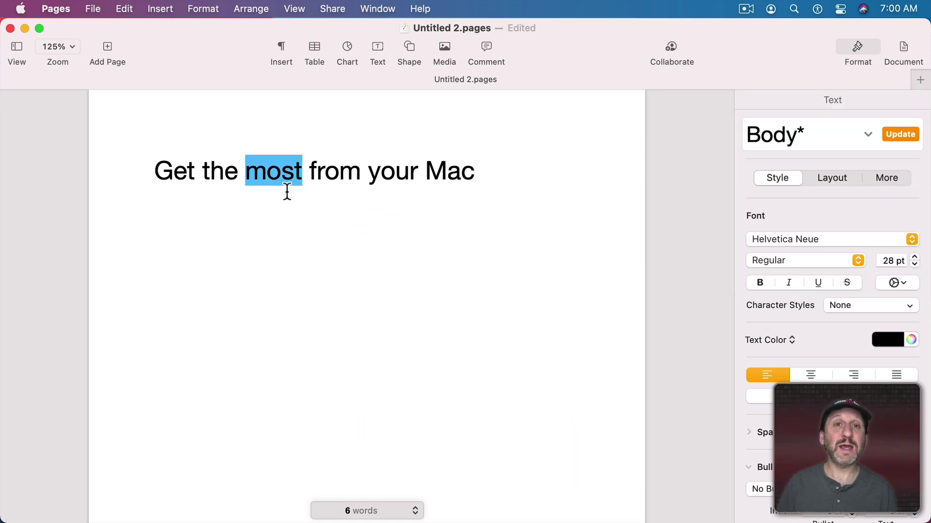
Step: Apply the 'Blue Highlight' character style to the word 'Mac'
{"action": "double_click", "coordinate": [438, 171]}
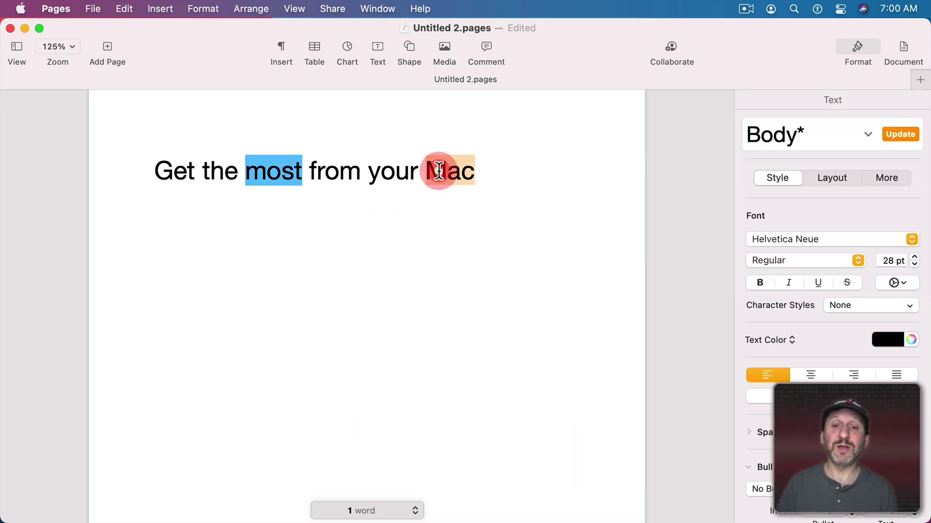
{"action": "left_click", "coordinate": [857, 306]}
{"action": "left_click", "coordinate": [795, 145]}
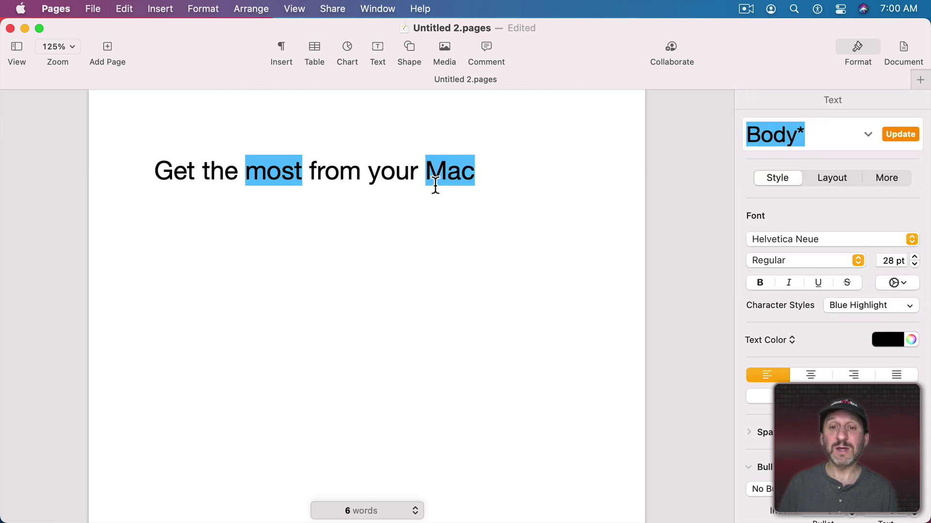